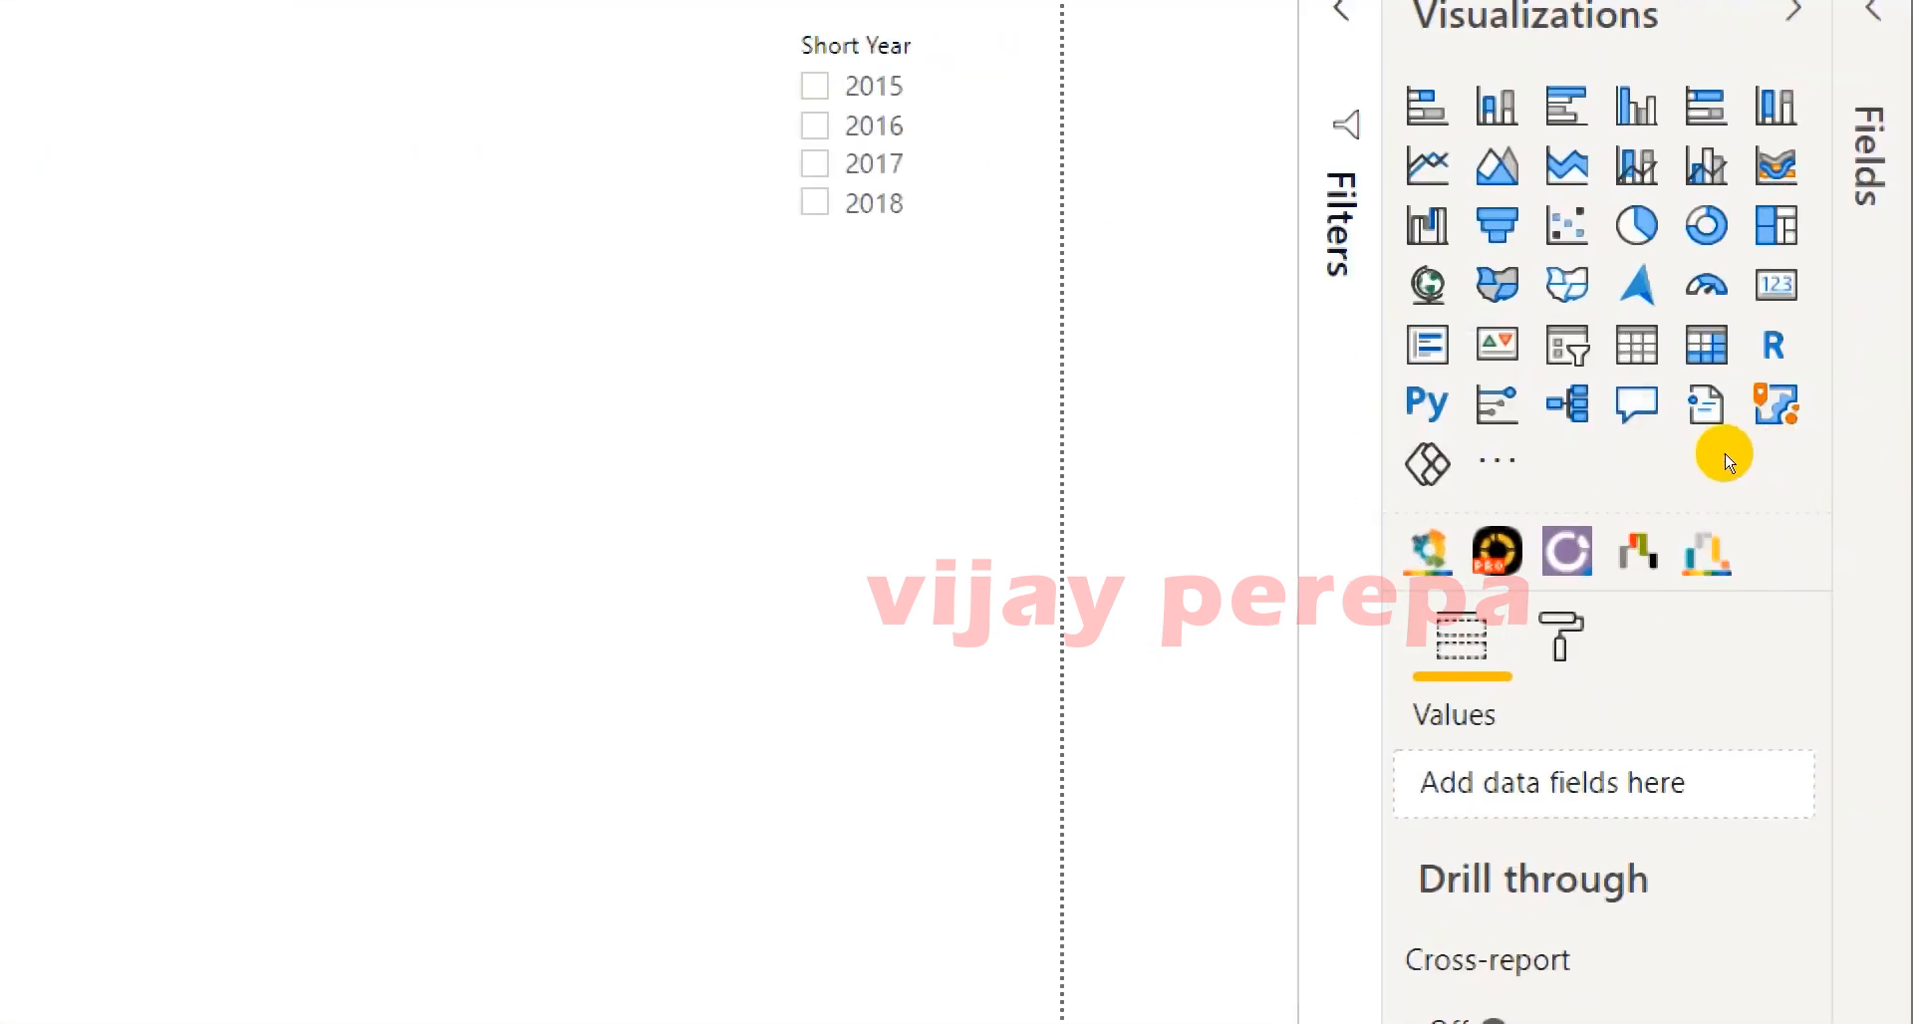
- Search AppSource for "Pie" visuals and add the Advanced Donut Visual (Light Edition)
left_click(1496, 463)
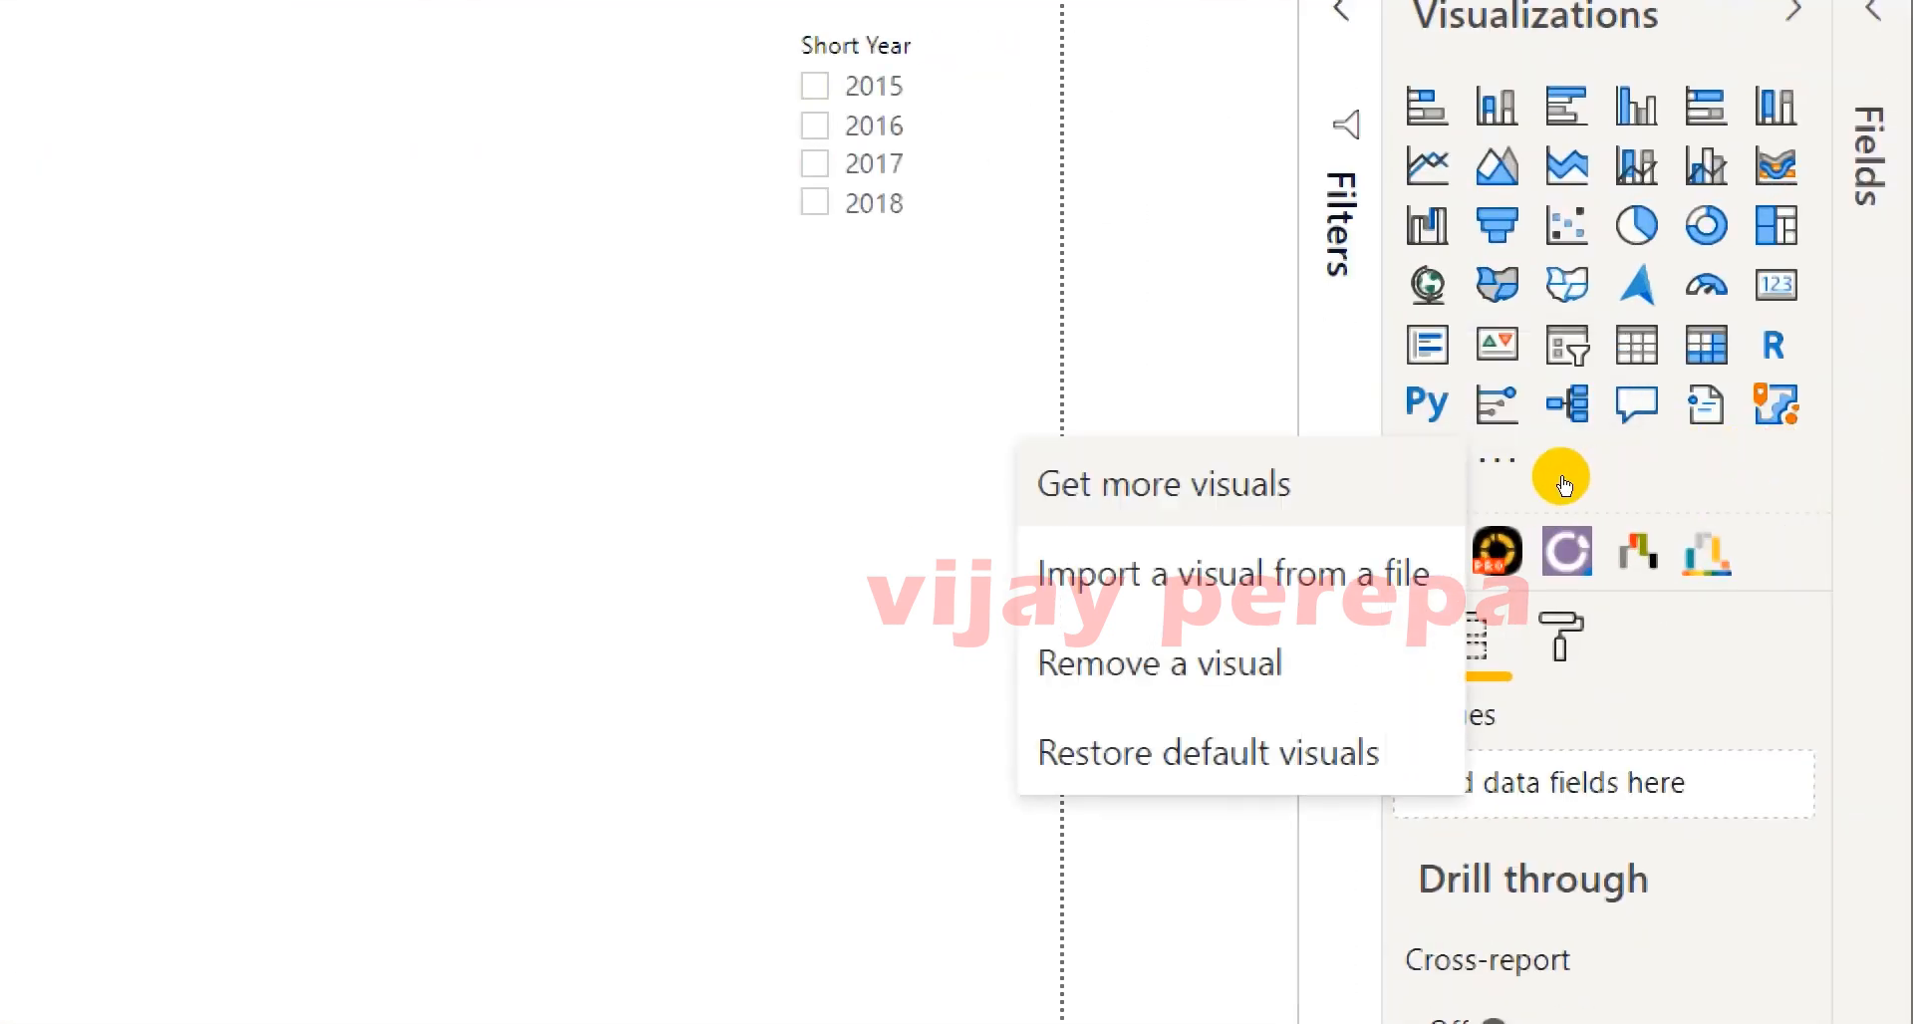
left_click(1352, 483)
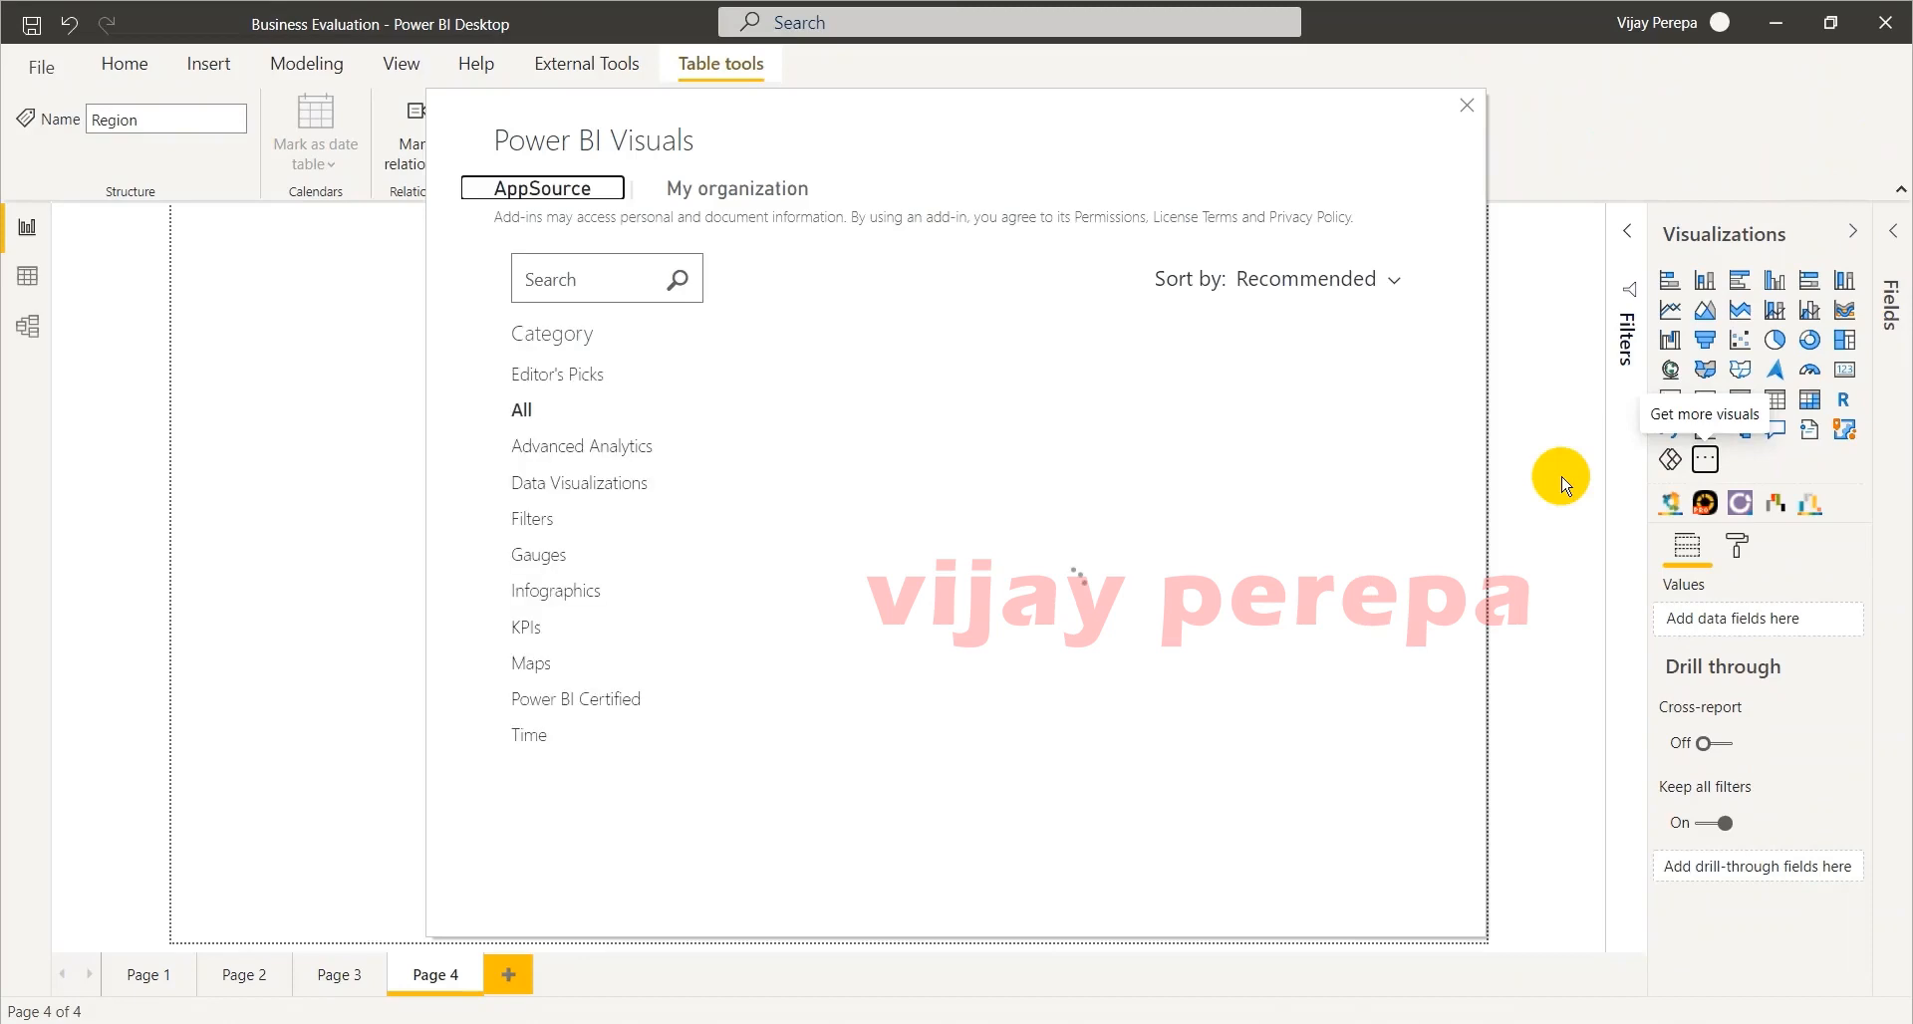
left_click(625, 285)
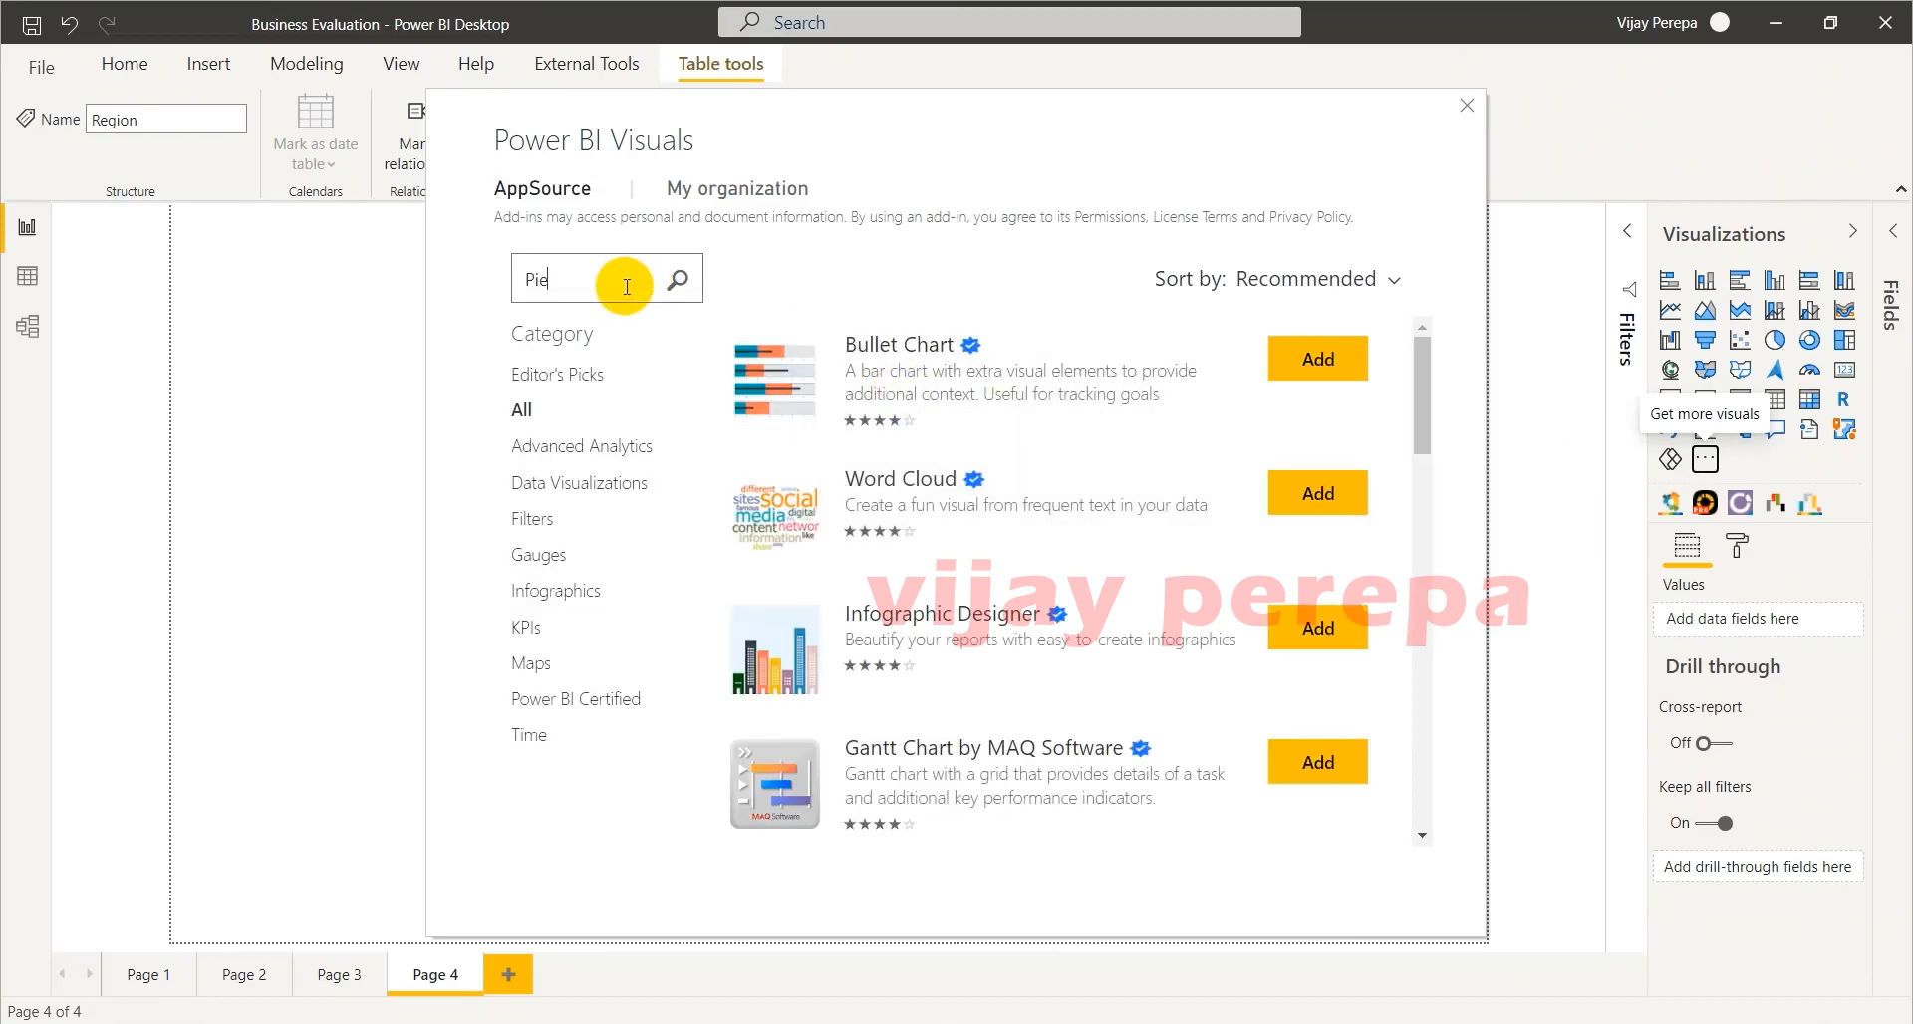
type("Pie")
key("Return")
scroll(936, 498, "down", 5)
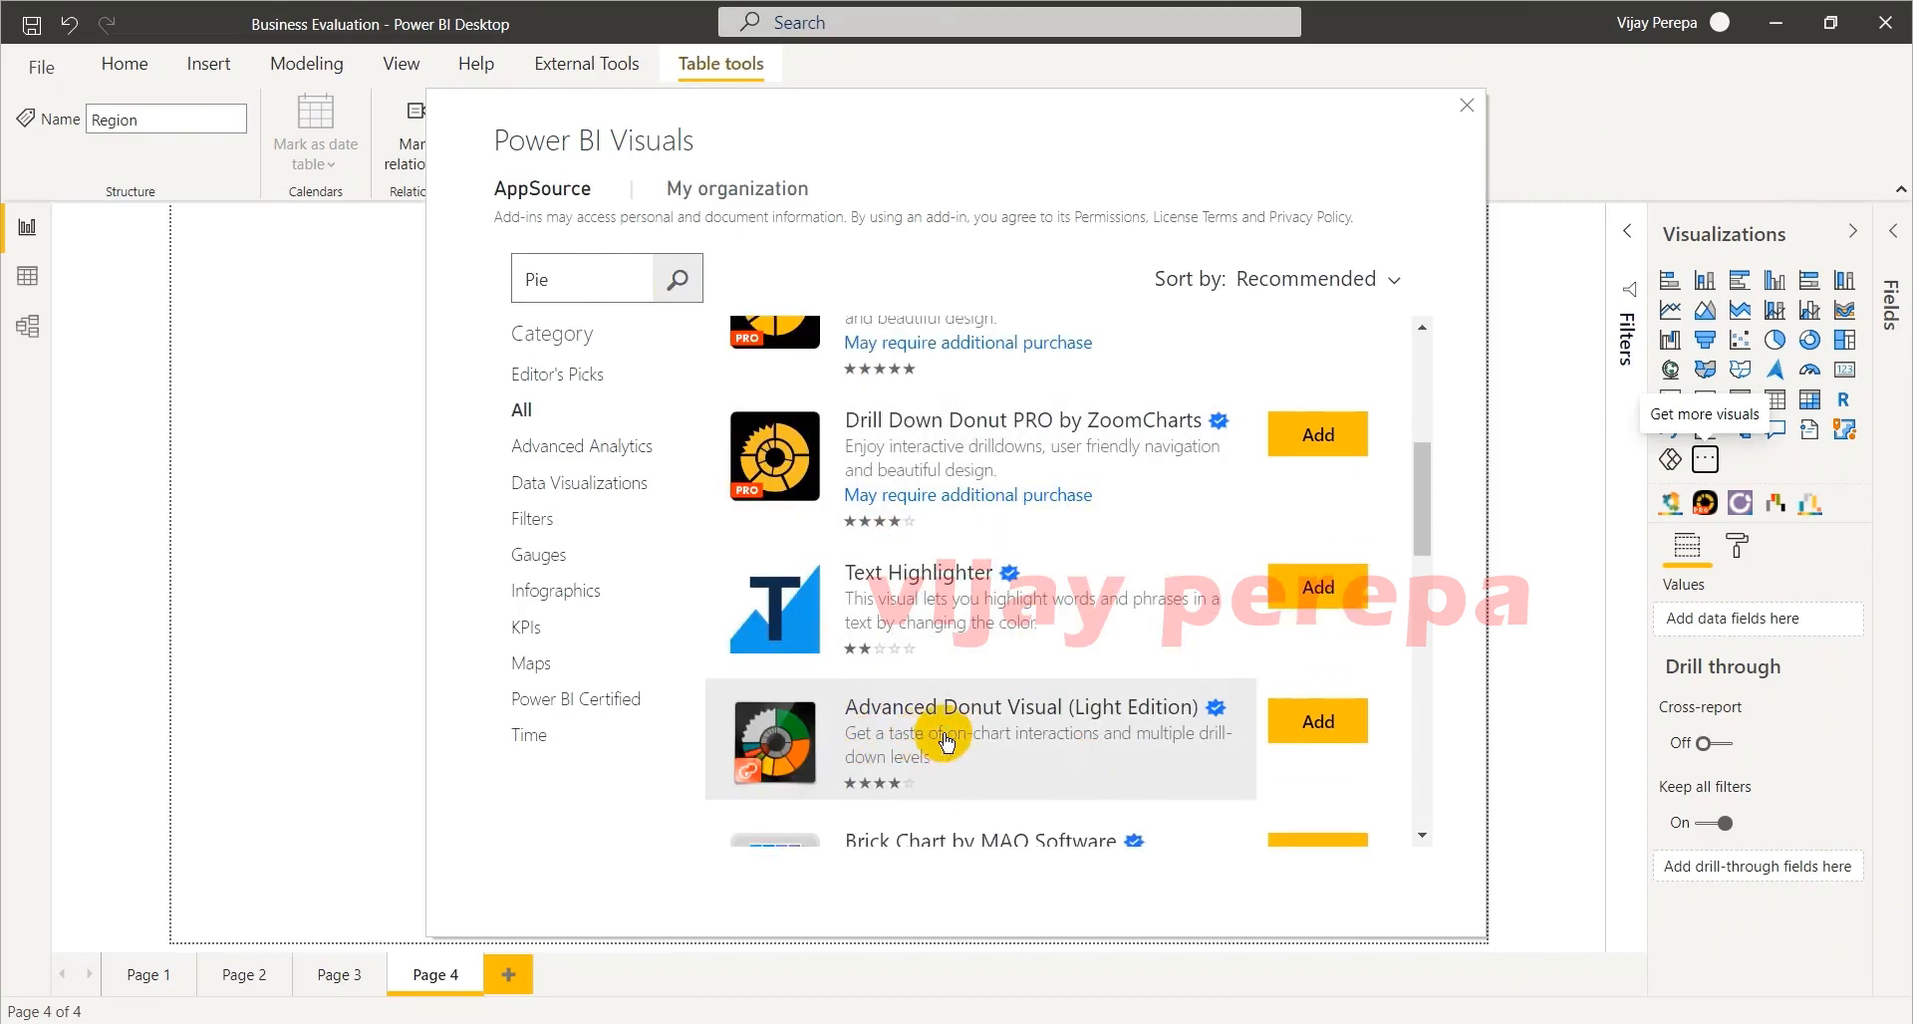
left_click(1300, 727)
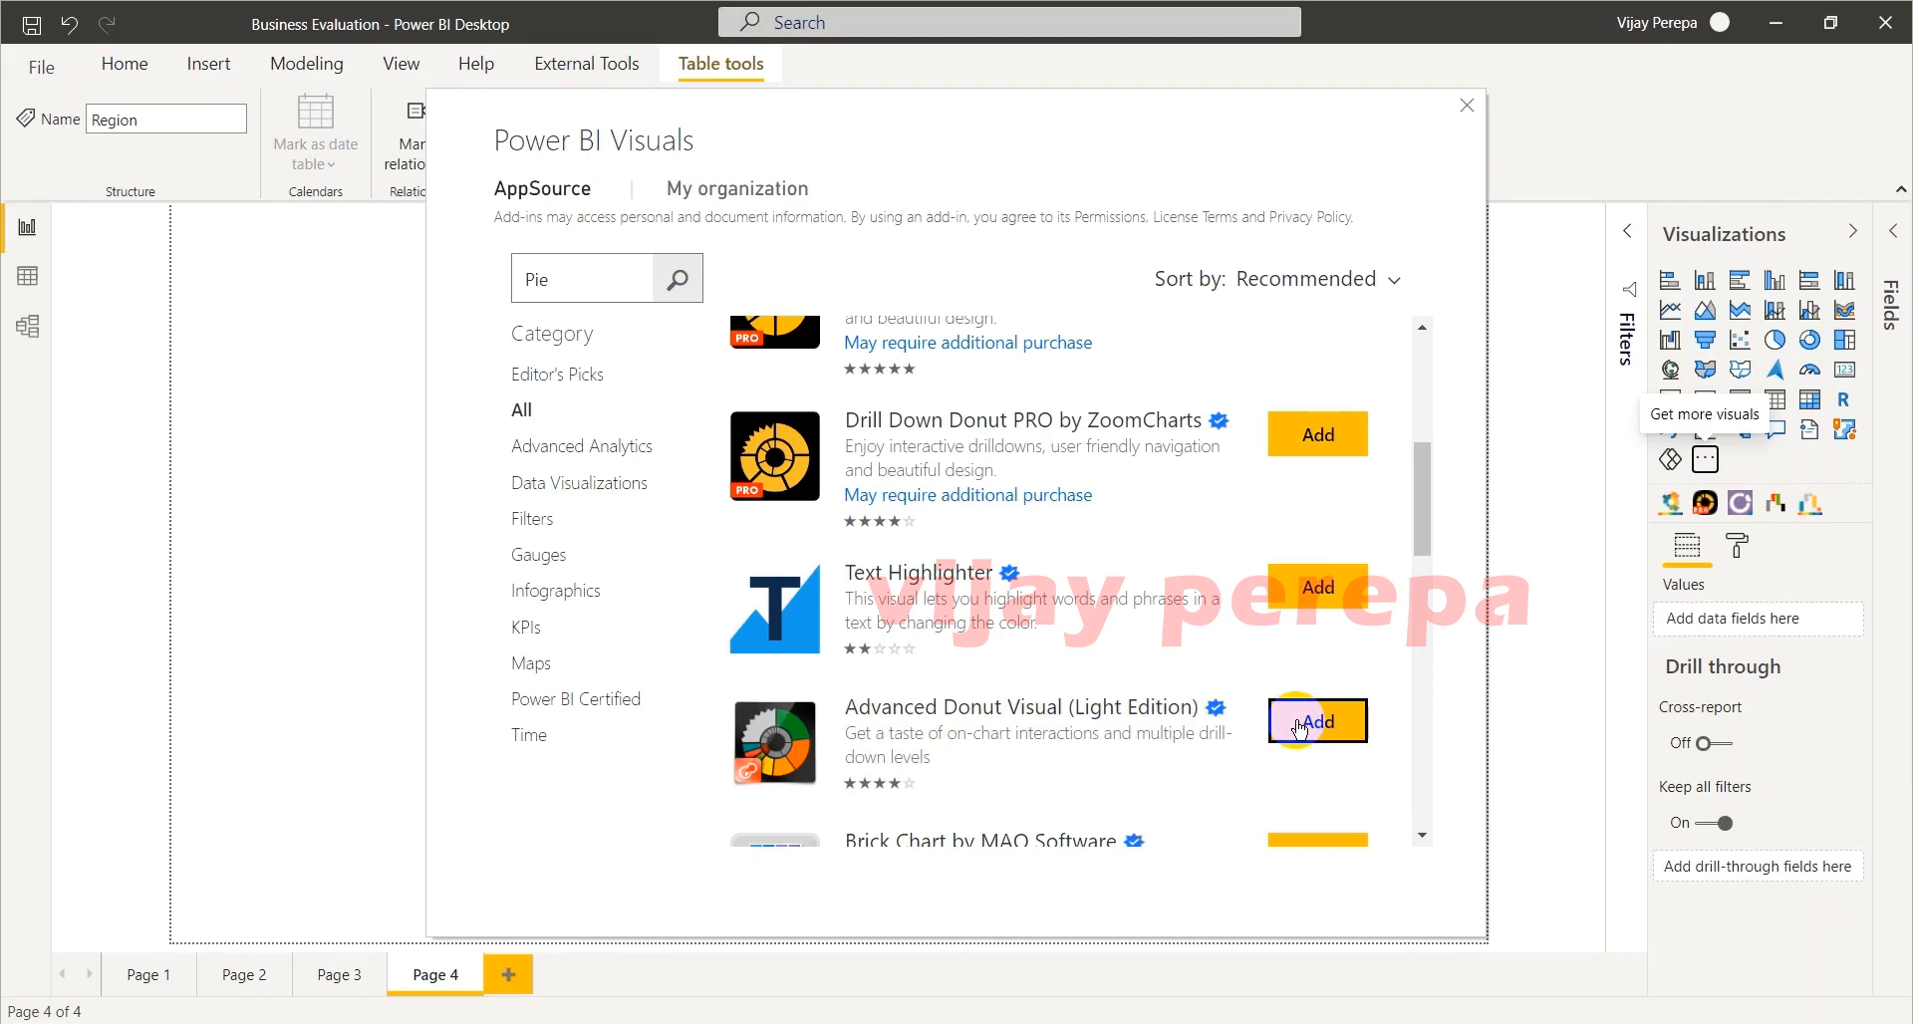
left_click(1466, 104)
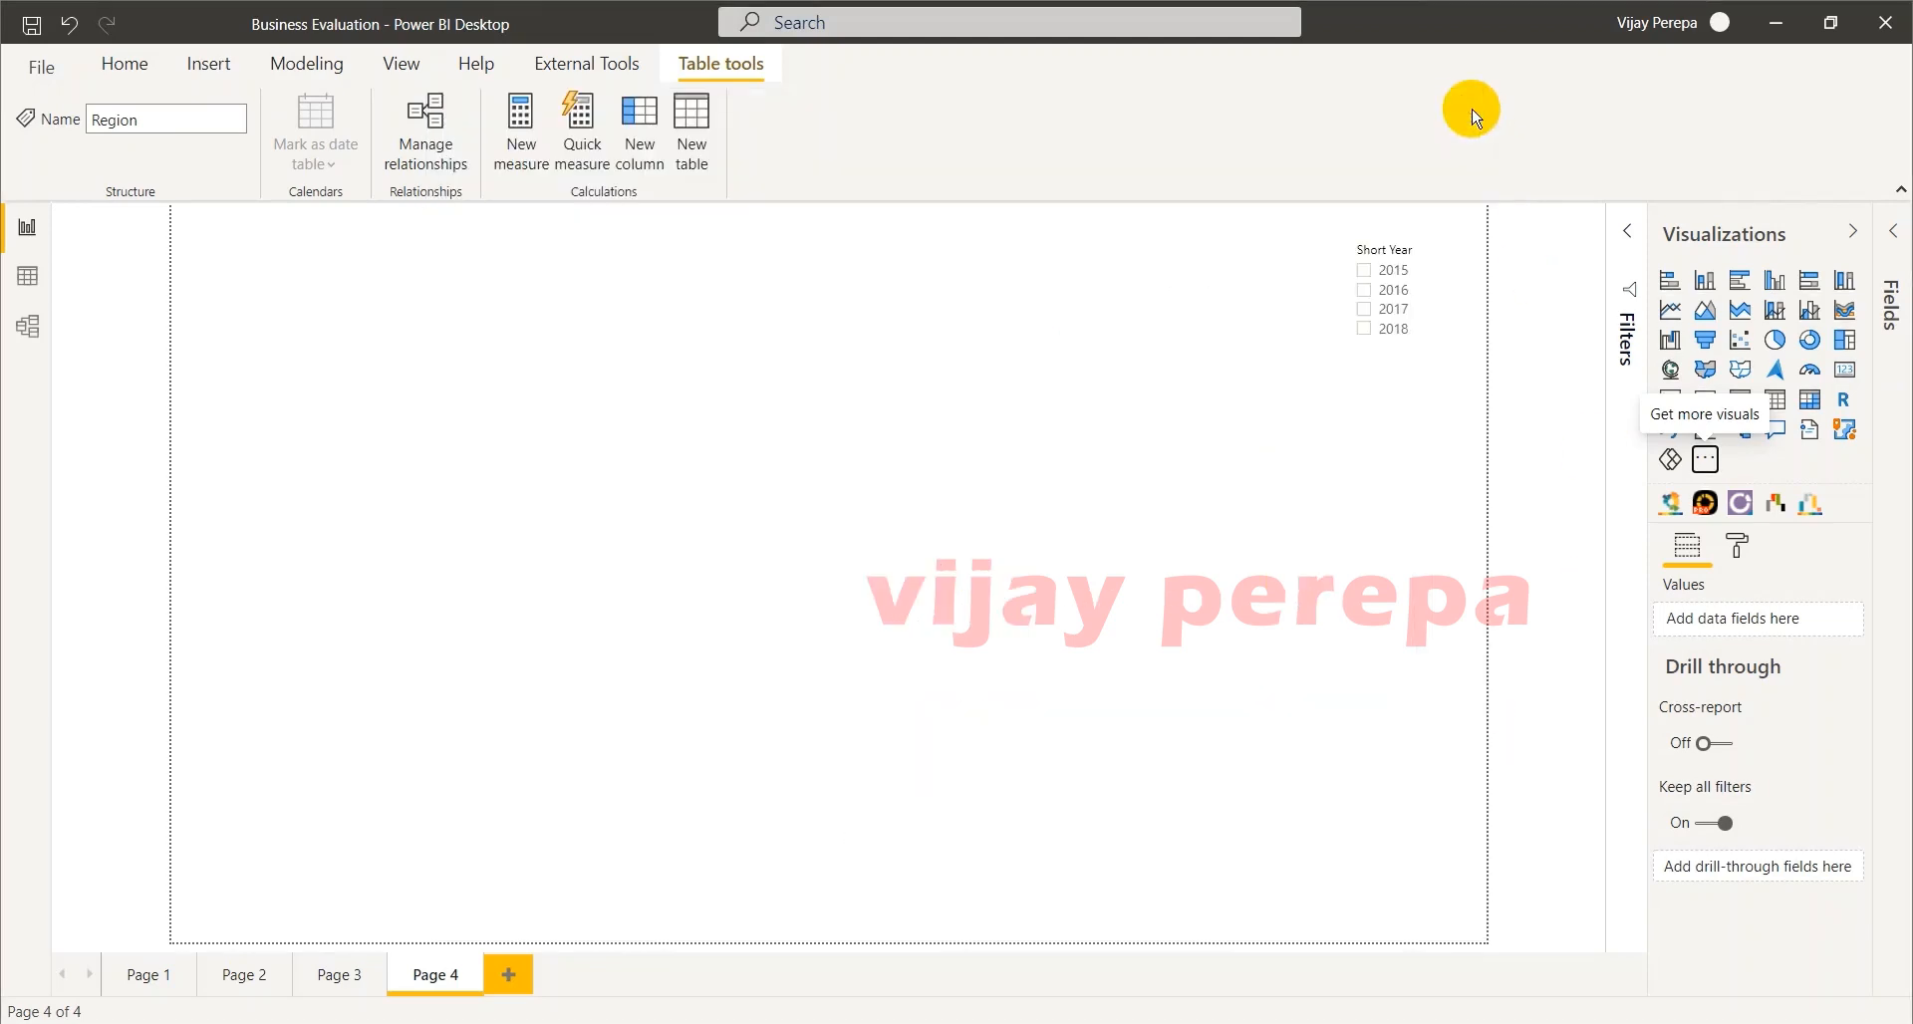
- Insert the Advanced Donut visual on Page 4, move it to the upper-left area of the page and enlarge it
left_click(1739, 508)
left_click_drag(461, 511, 417, 332)
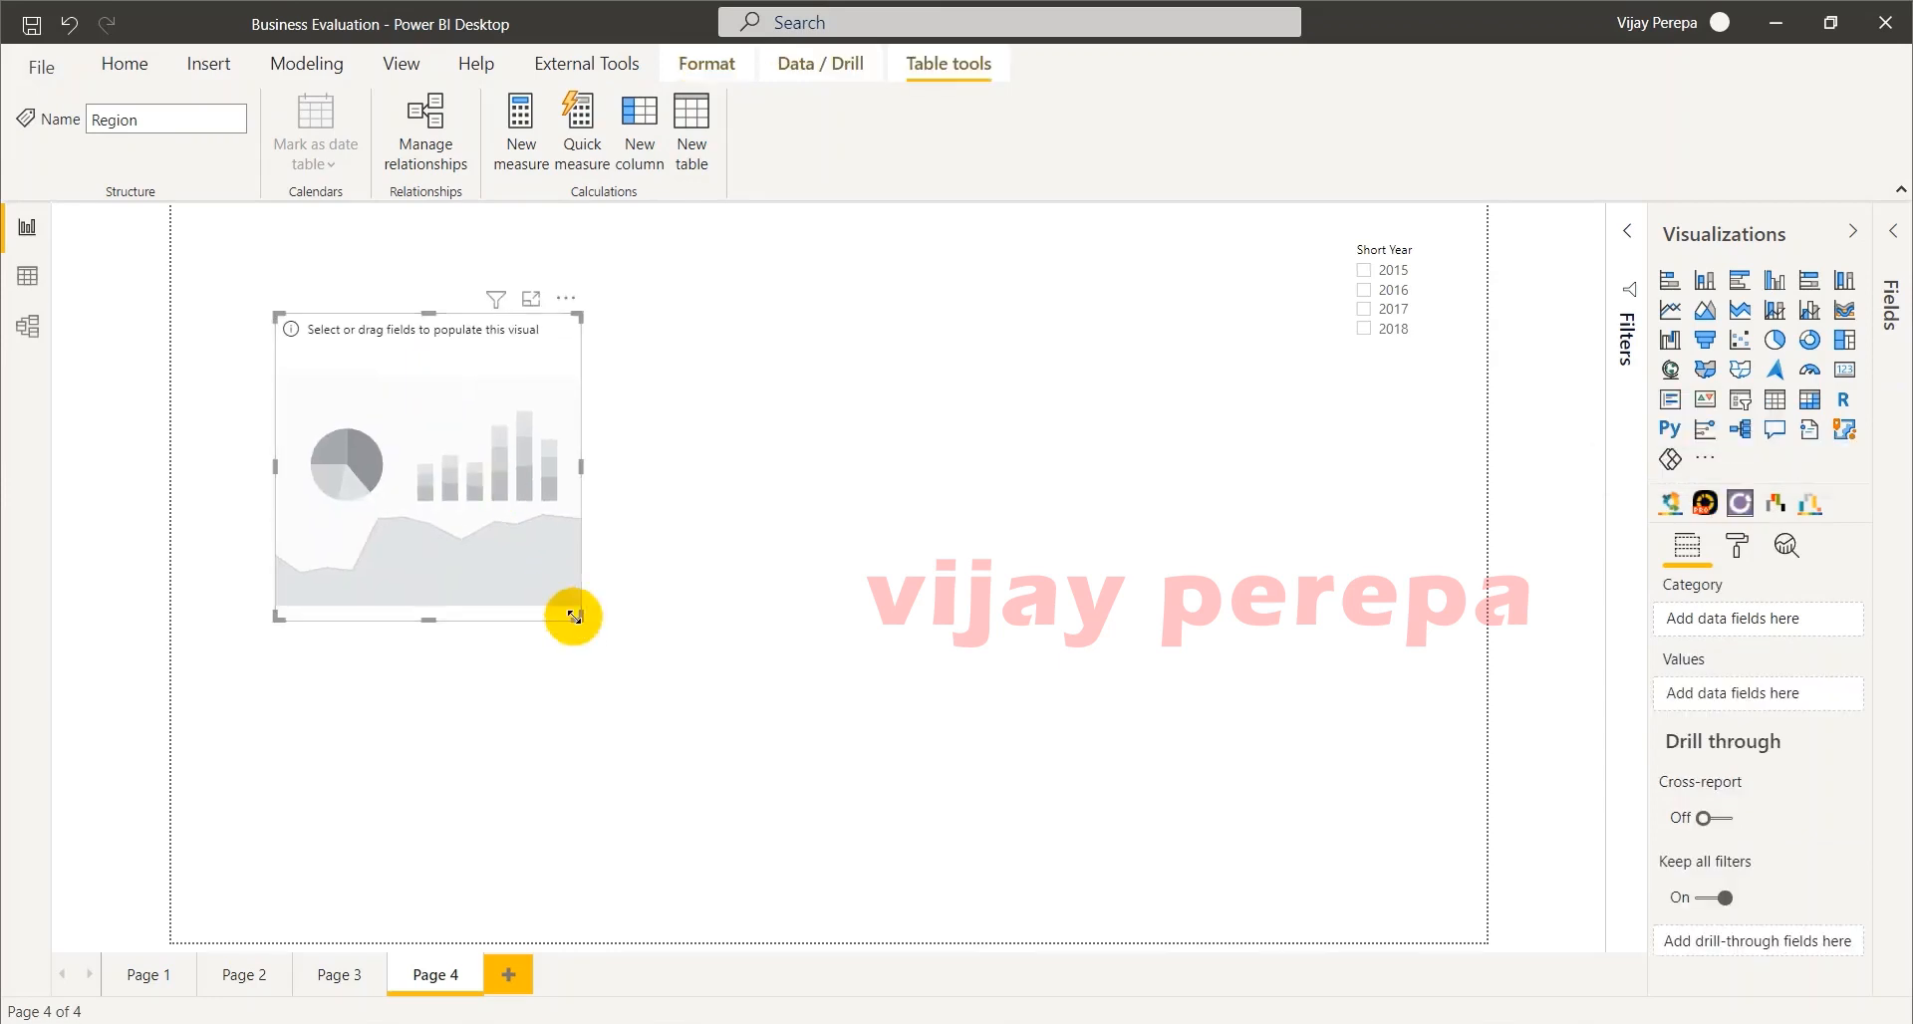
left_click_drag(575, 616, 951, 788)
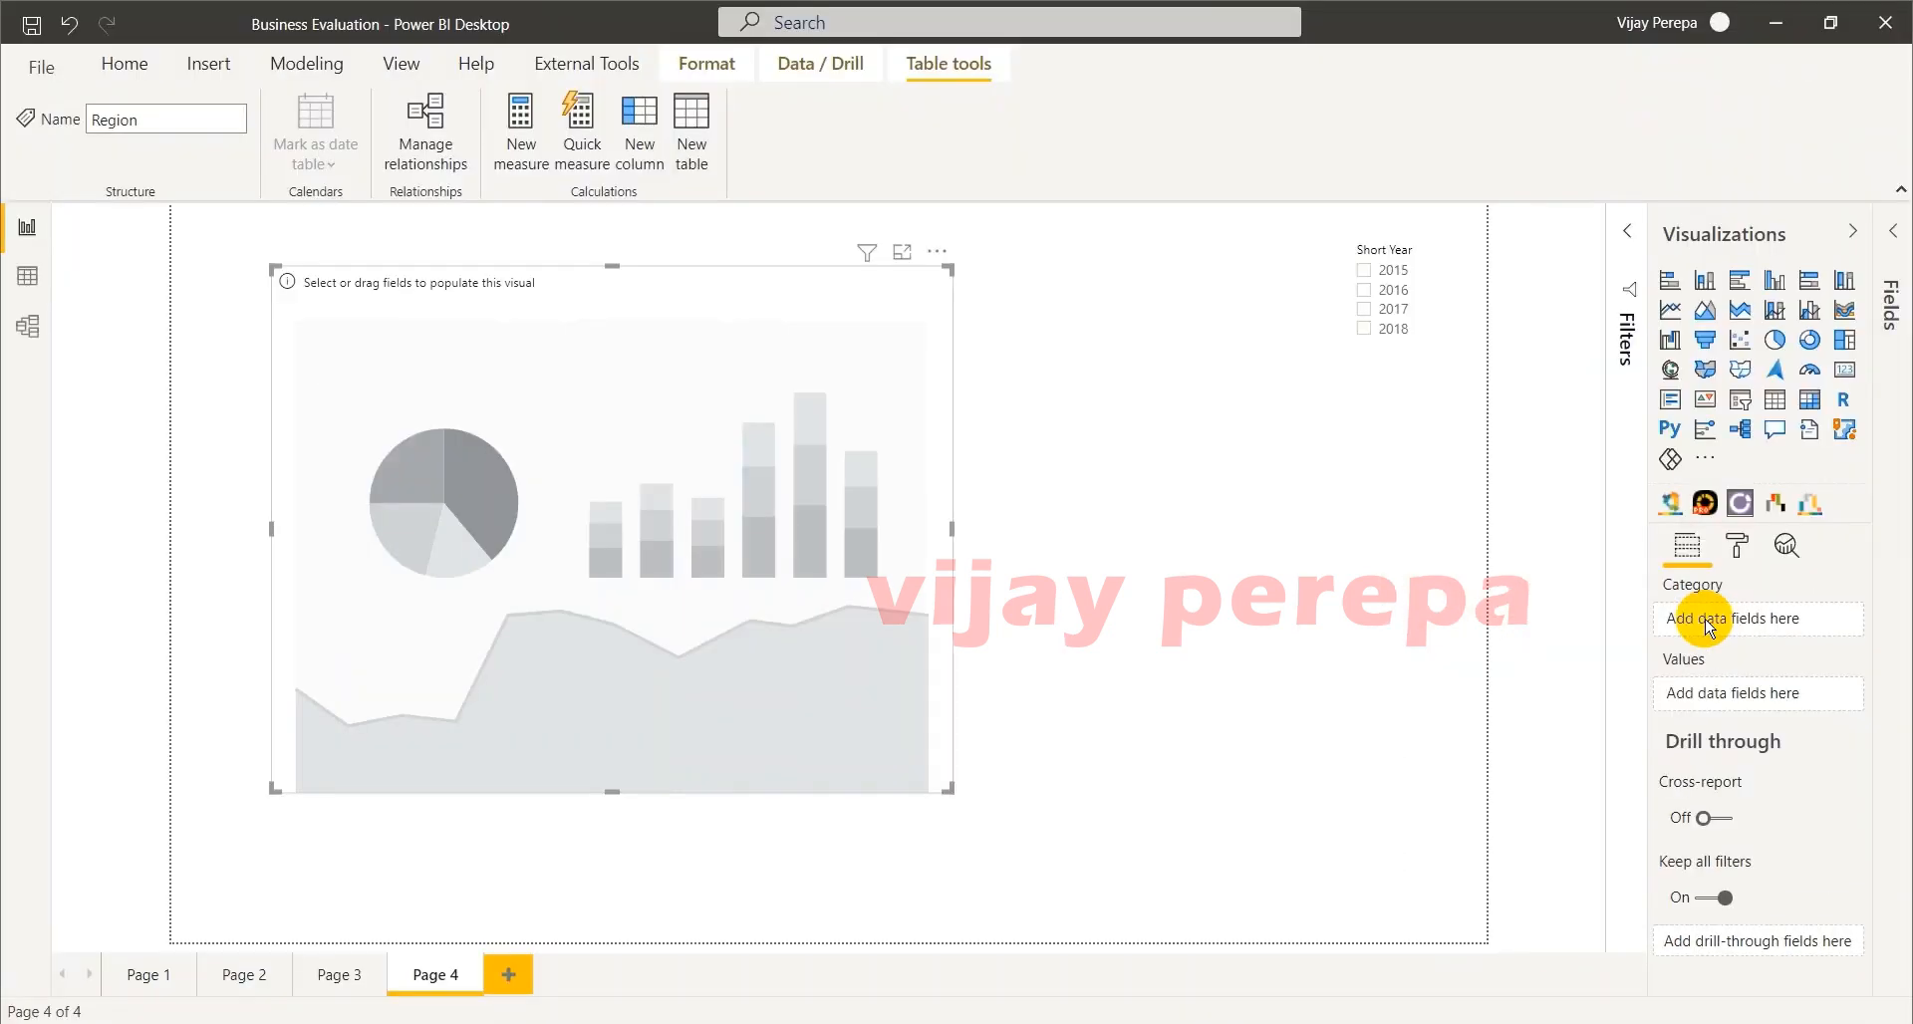
- Assign the Region table's Country, Territory and City fields, in that order, as the donut visual's Category levels
left_click(1892, 235)
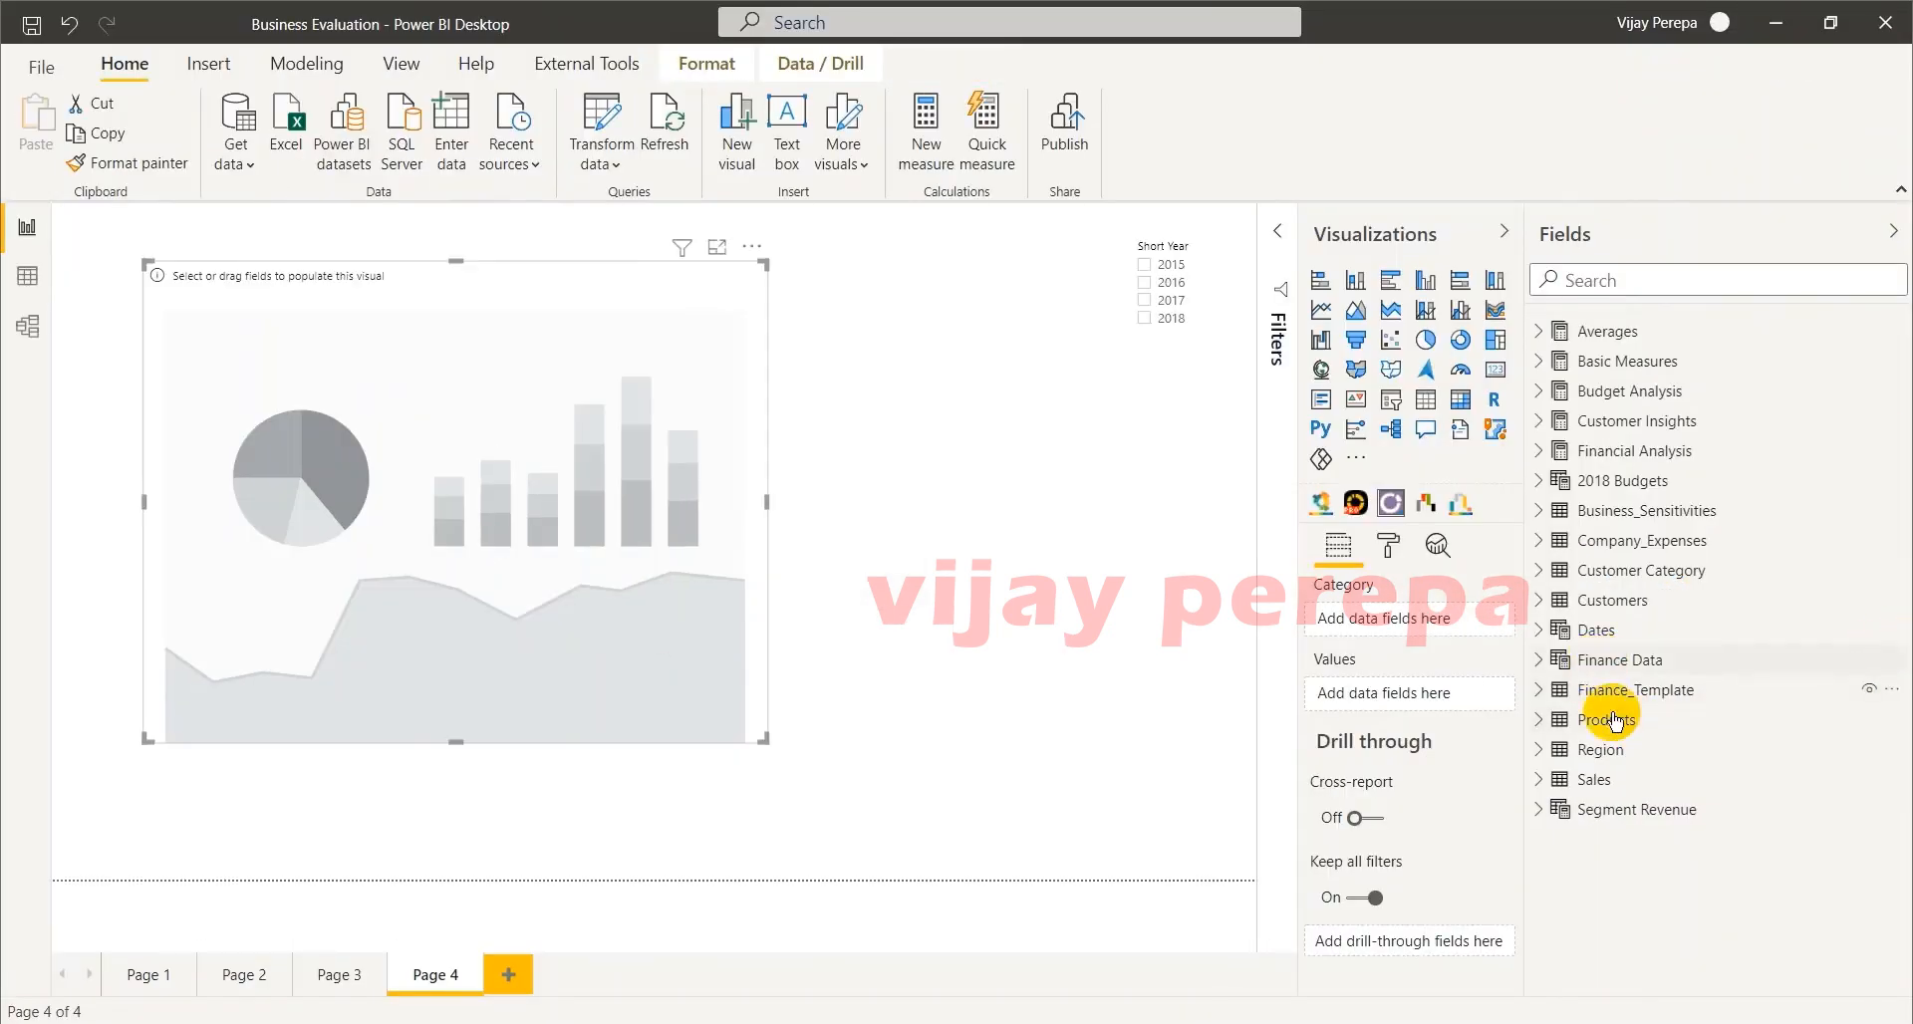
left_click(1603, 755)
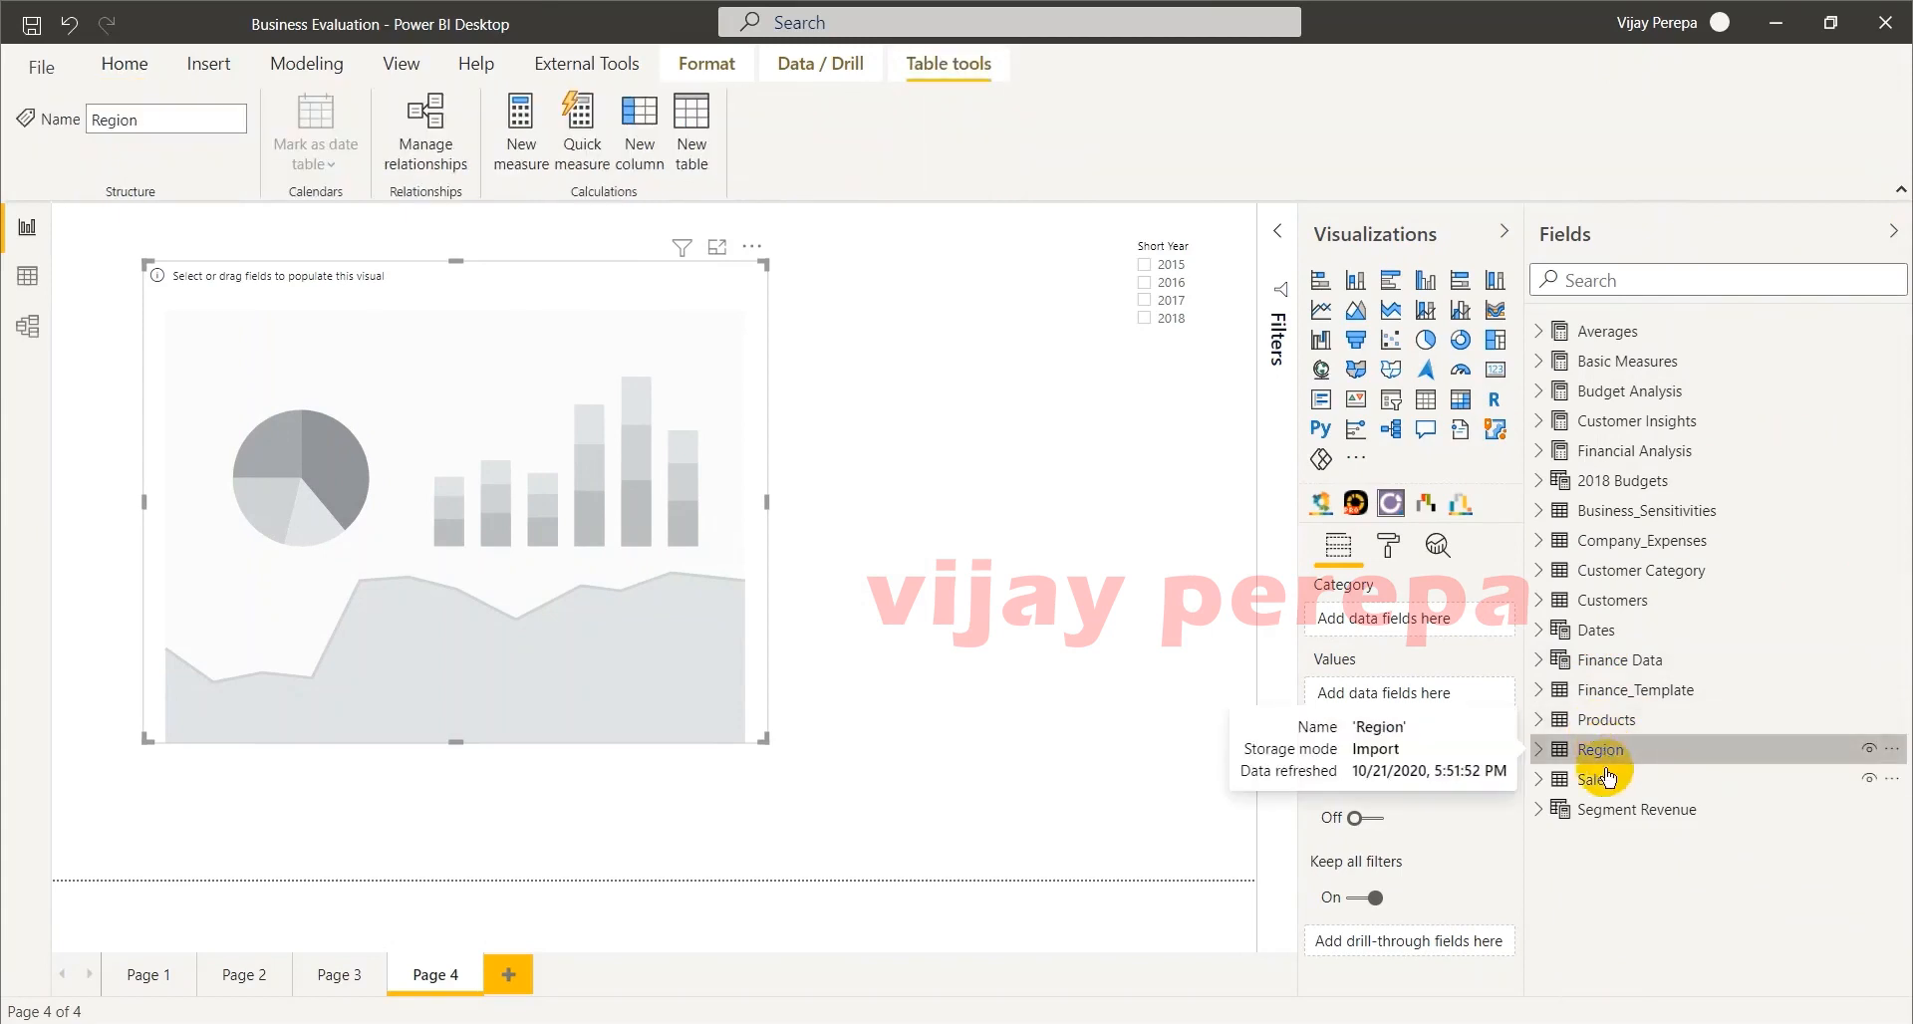
left_click(1534, 761)
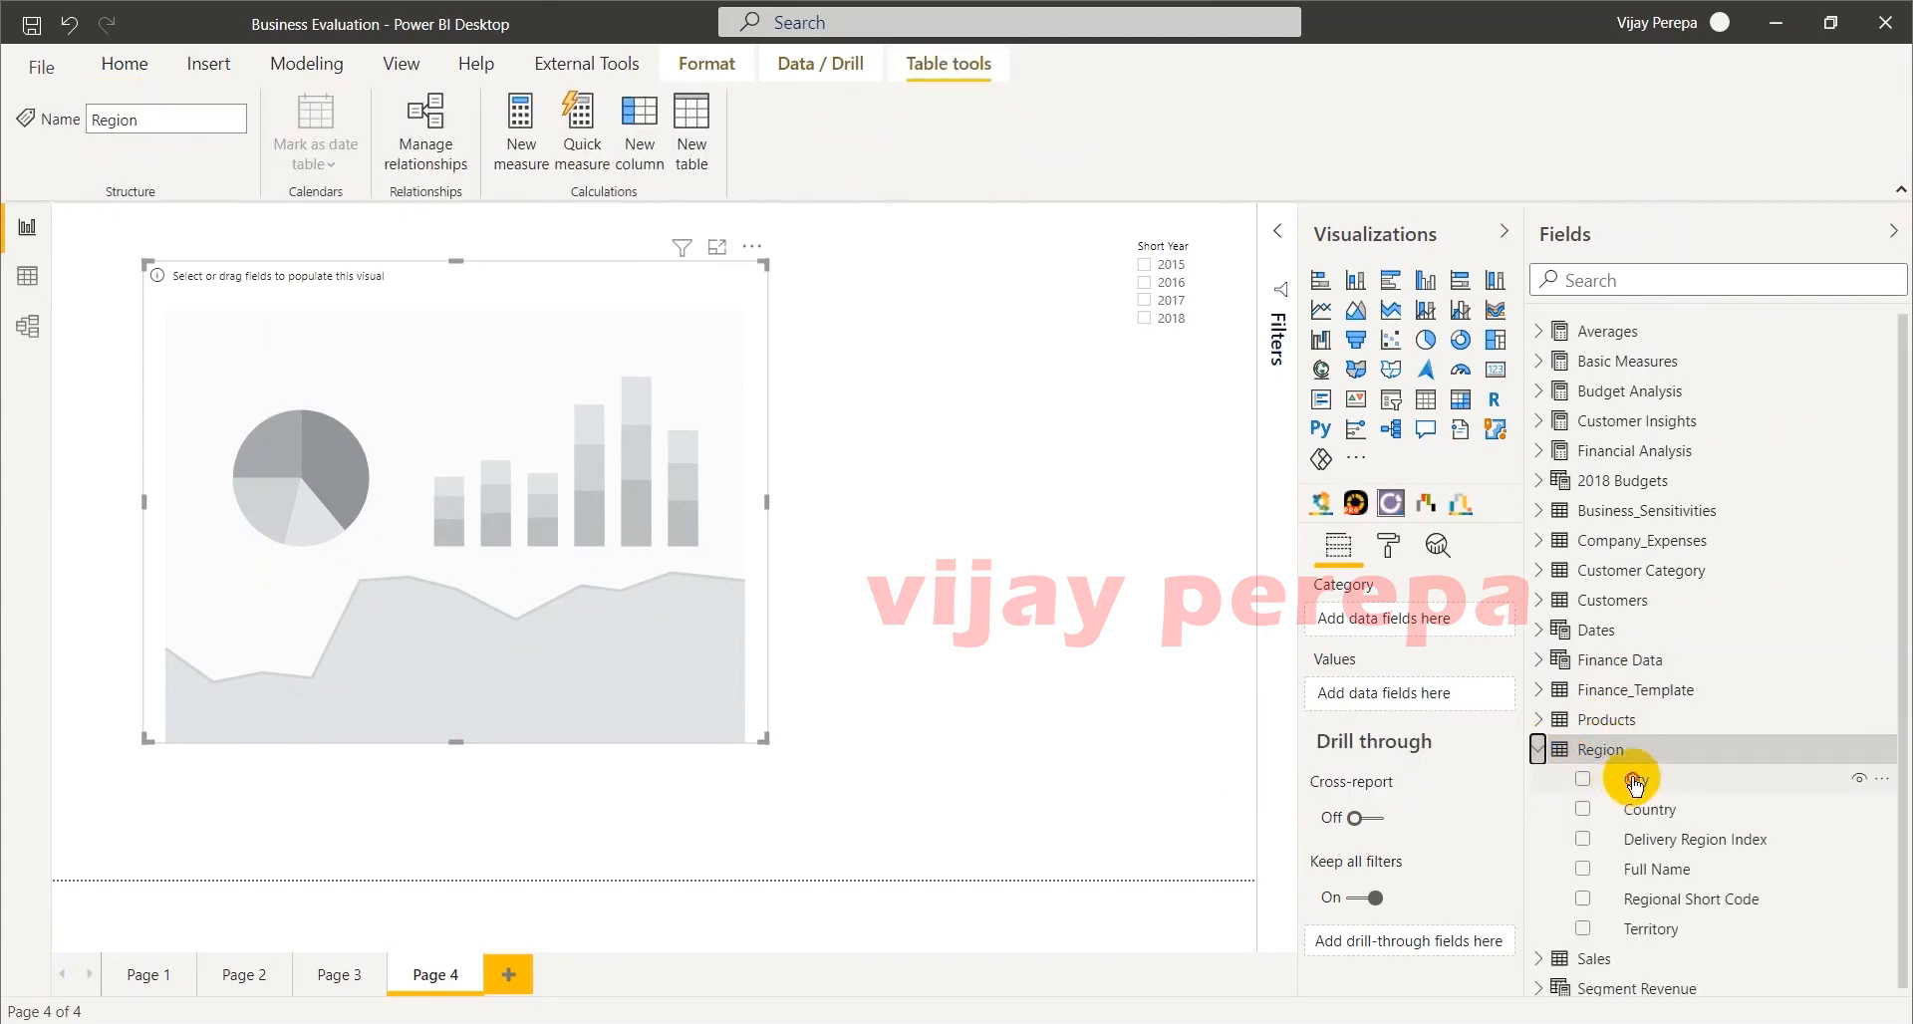
left_click_drag(1634, 780, 1415, 618)
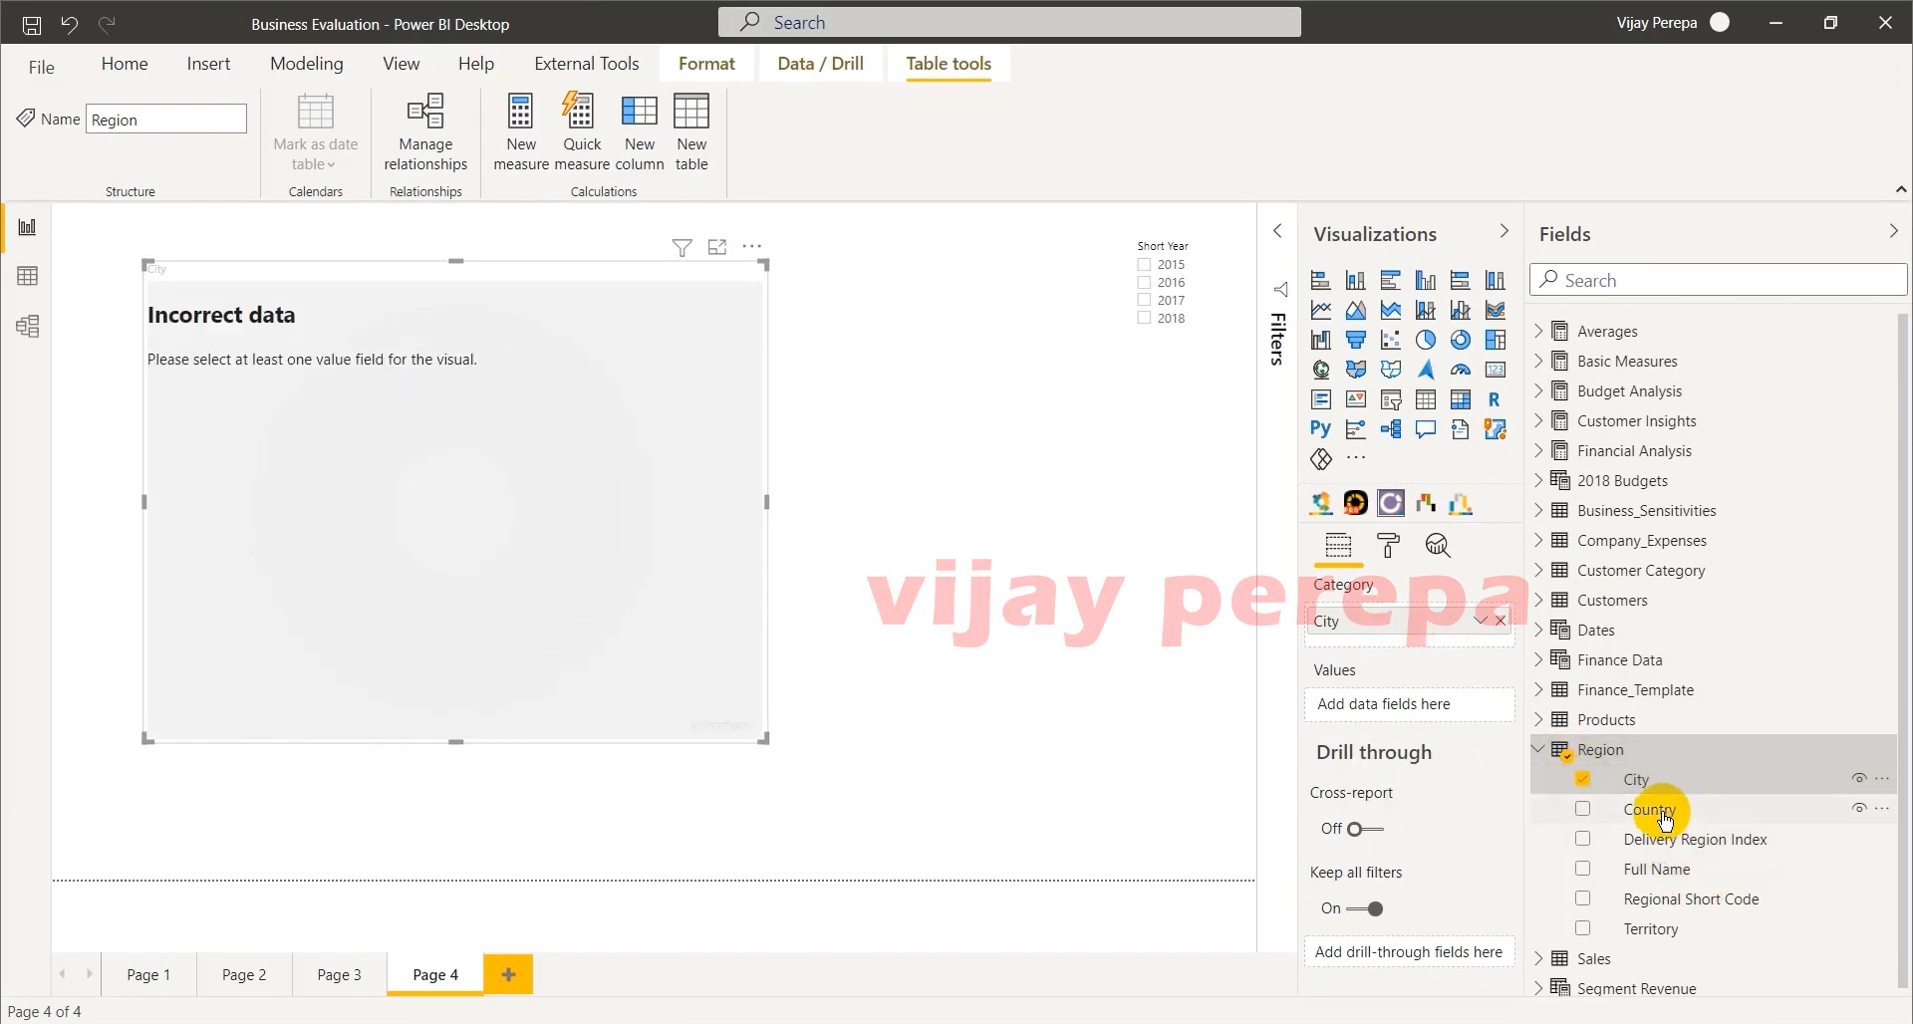
left_click_drag(1653, 807, 1384, 619)
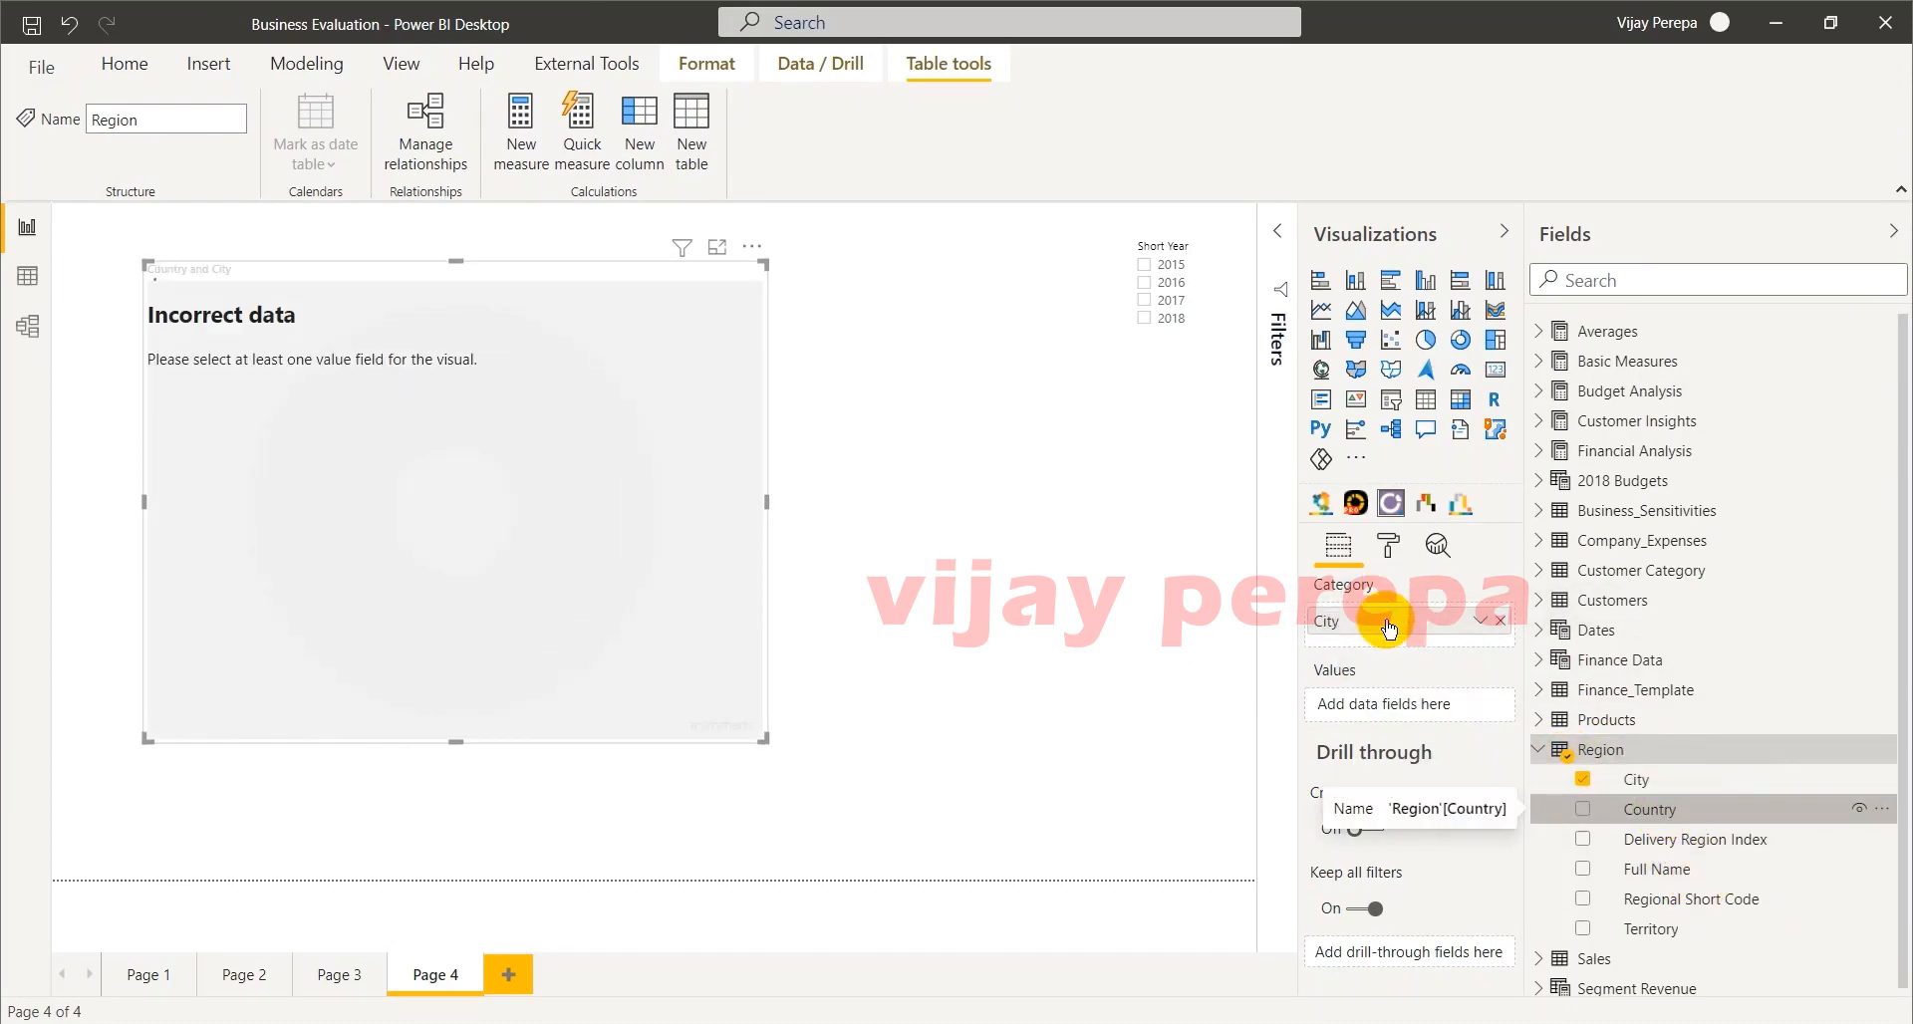
left_click_drag(1662, 936, 1393, 649)
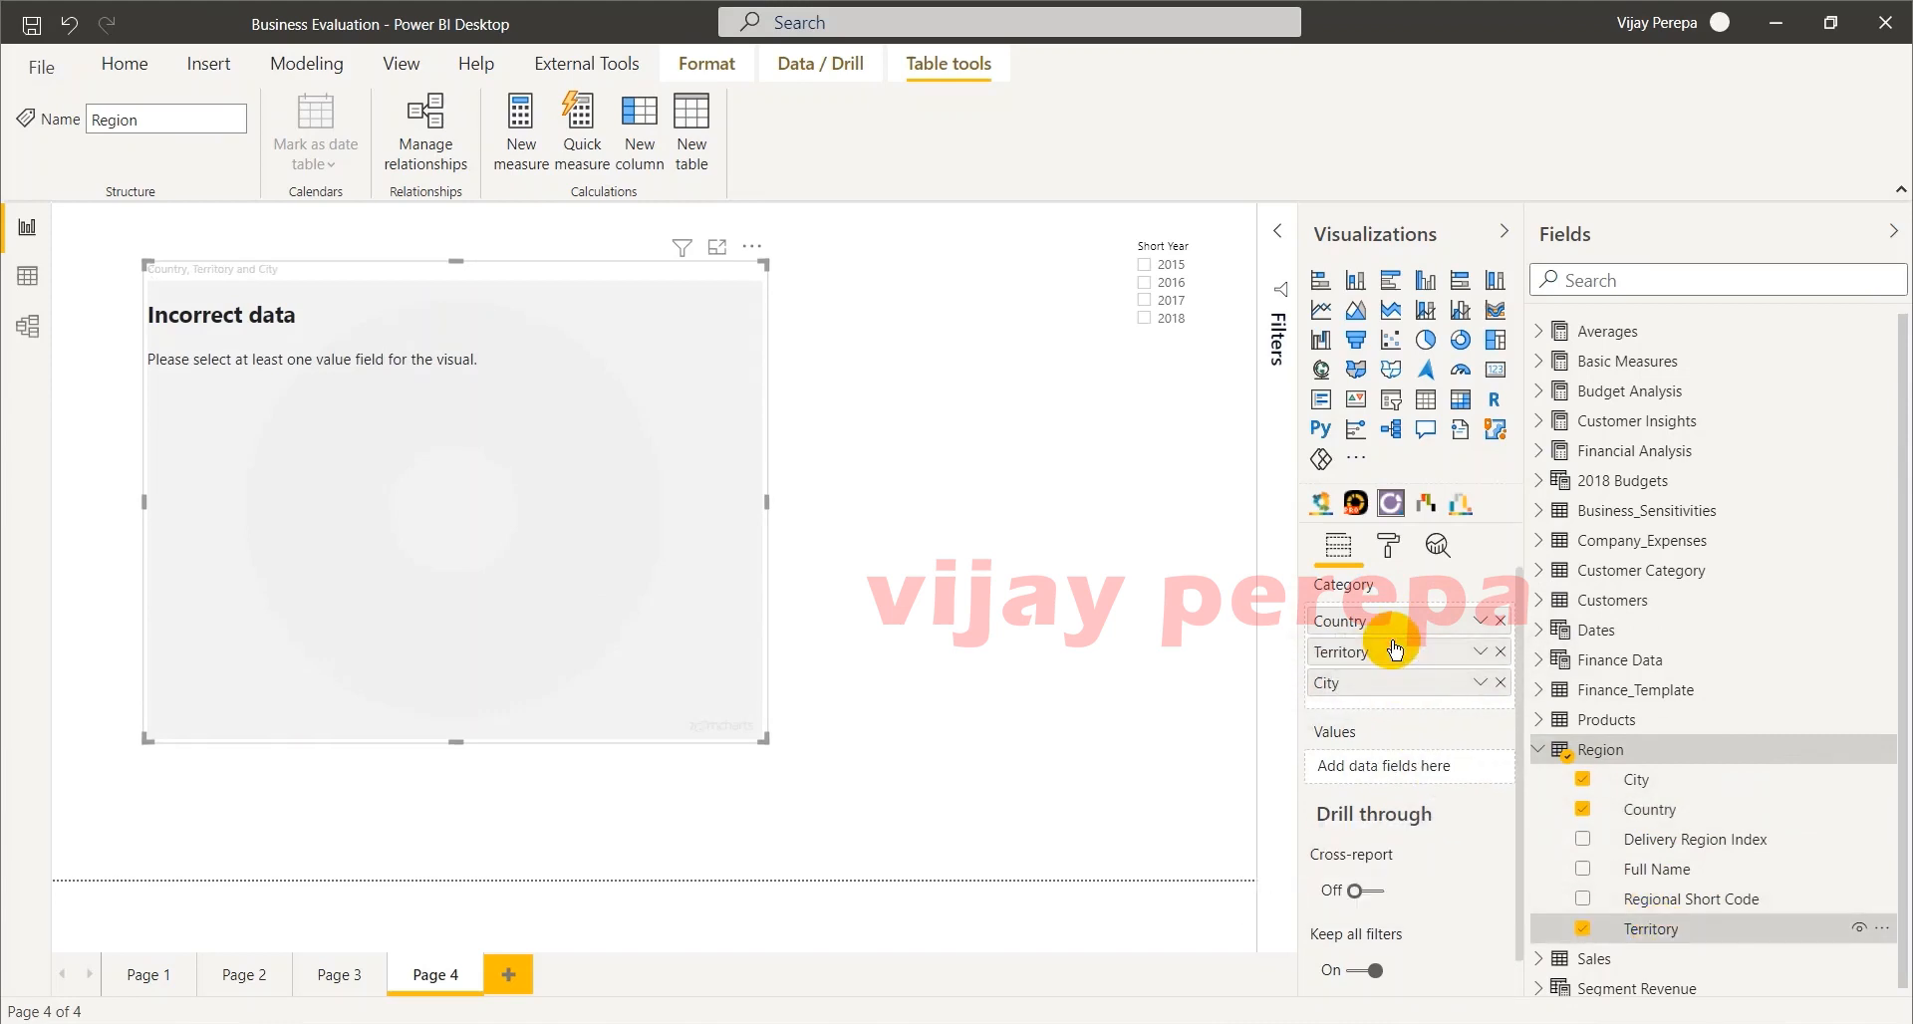
- Use the Total Sales measure from Basic Measures as the donut's Values, and enlarge the visual to fill most of the page
left_click(1539, 752)
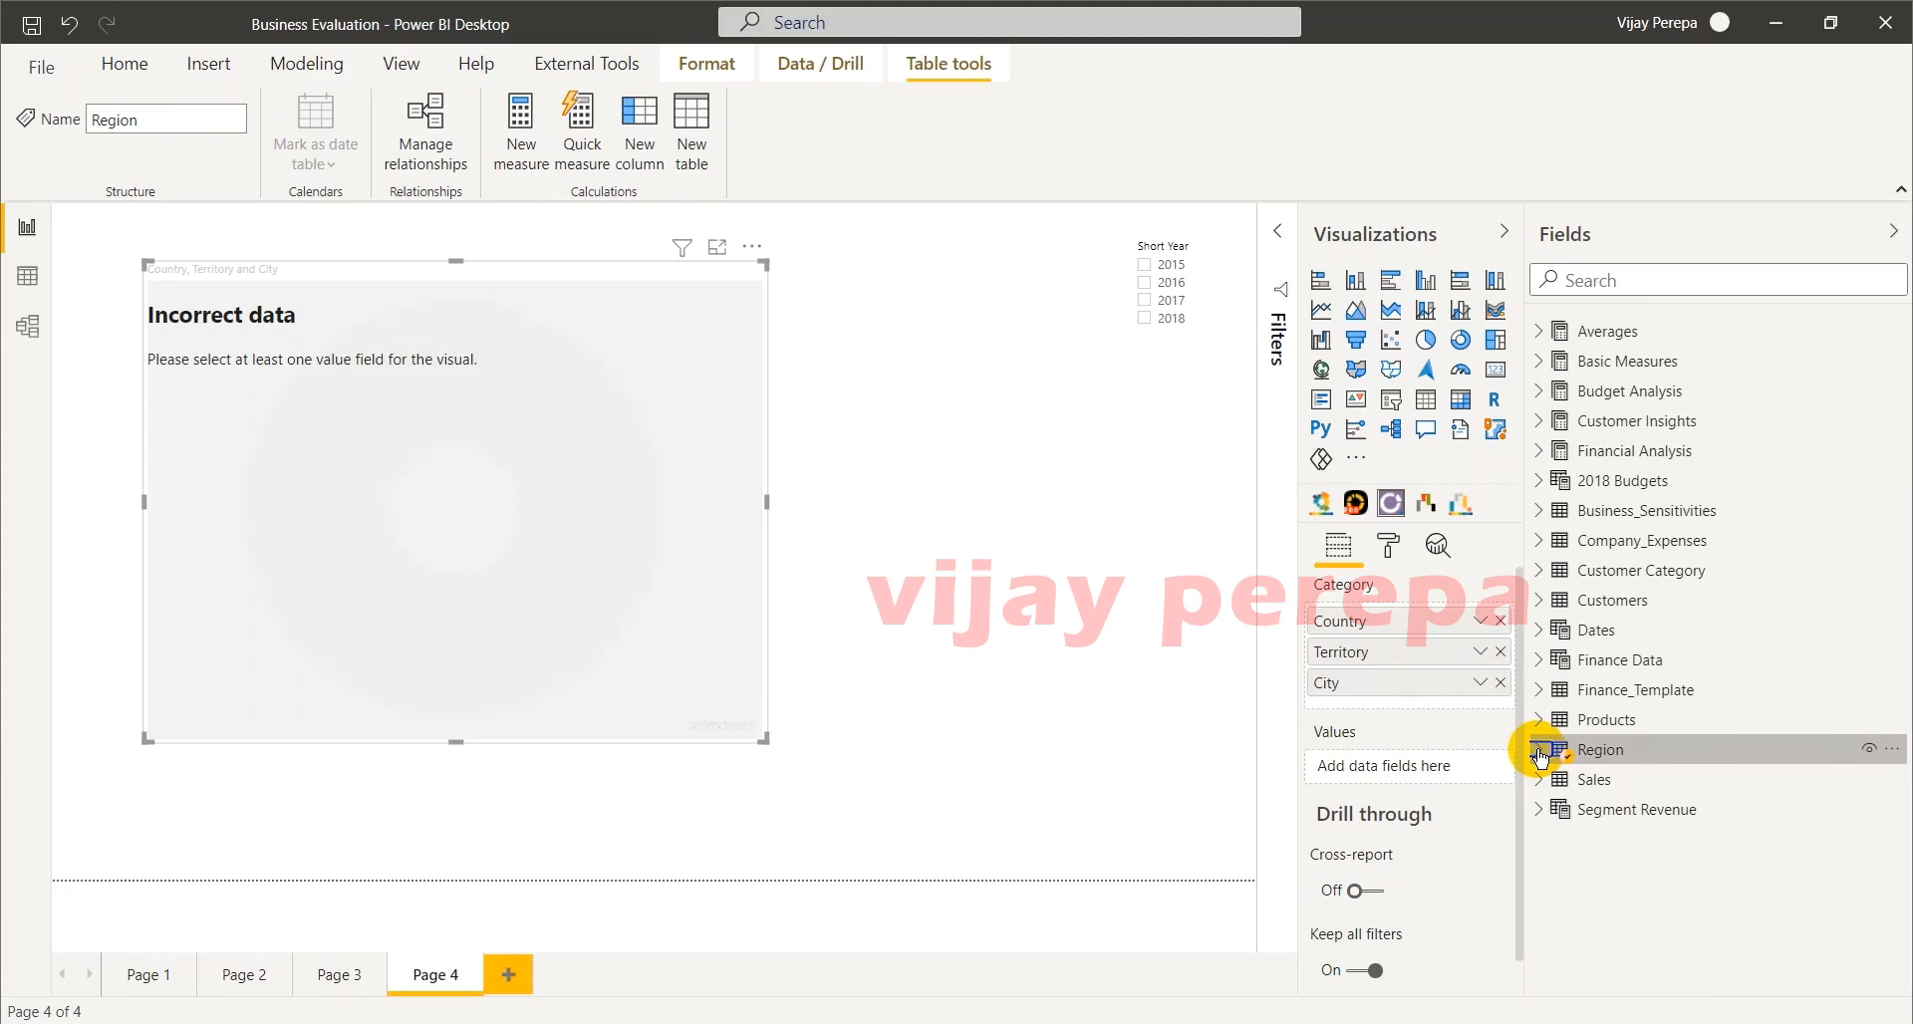
left_click(1539, 361)
left_click_drag(1623, 570, 1388, 768)
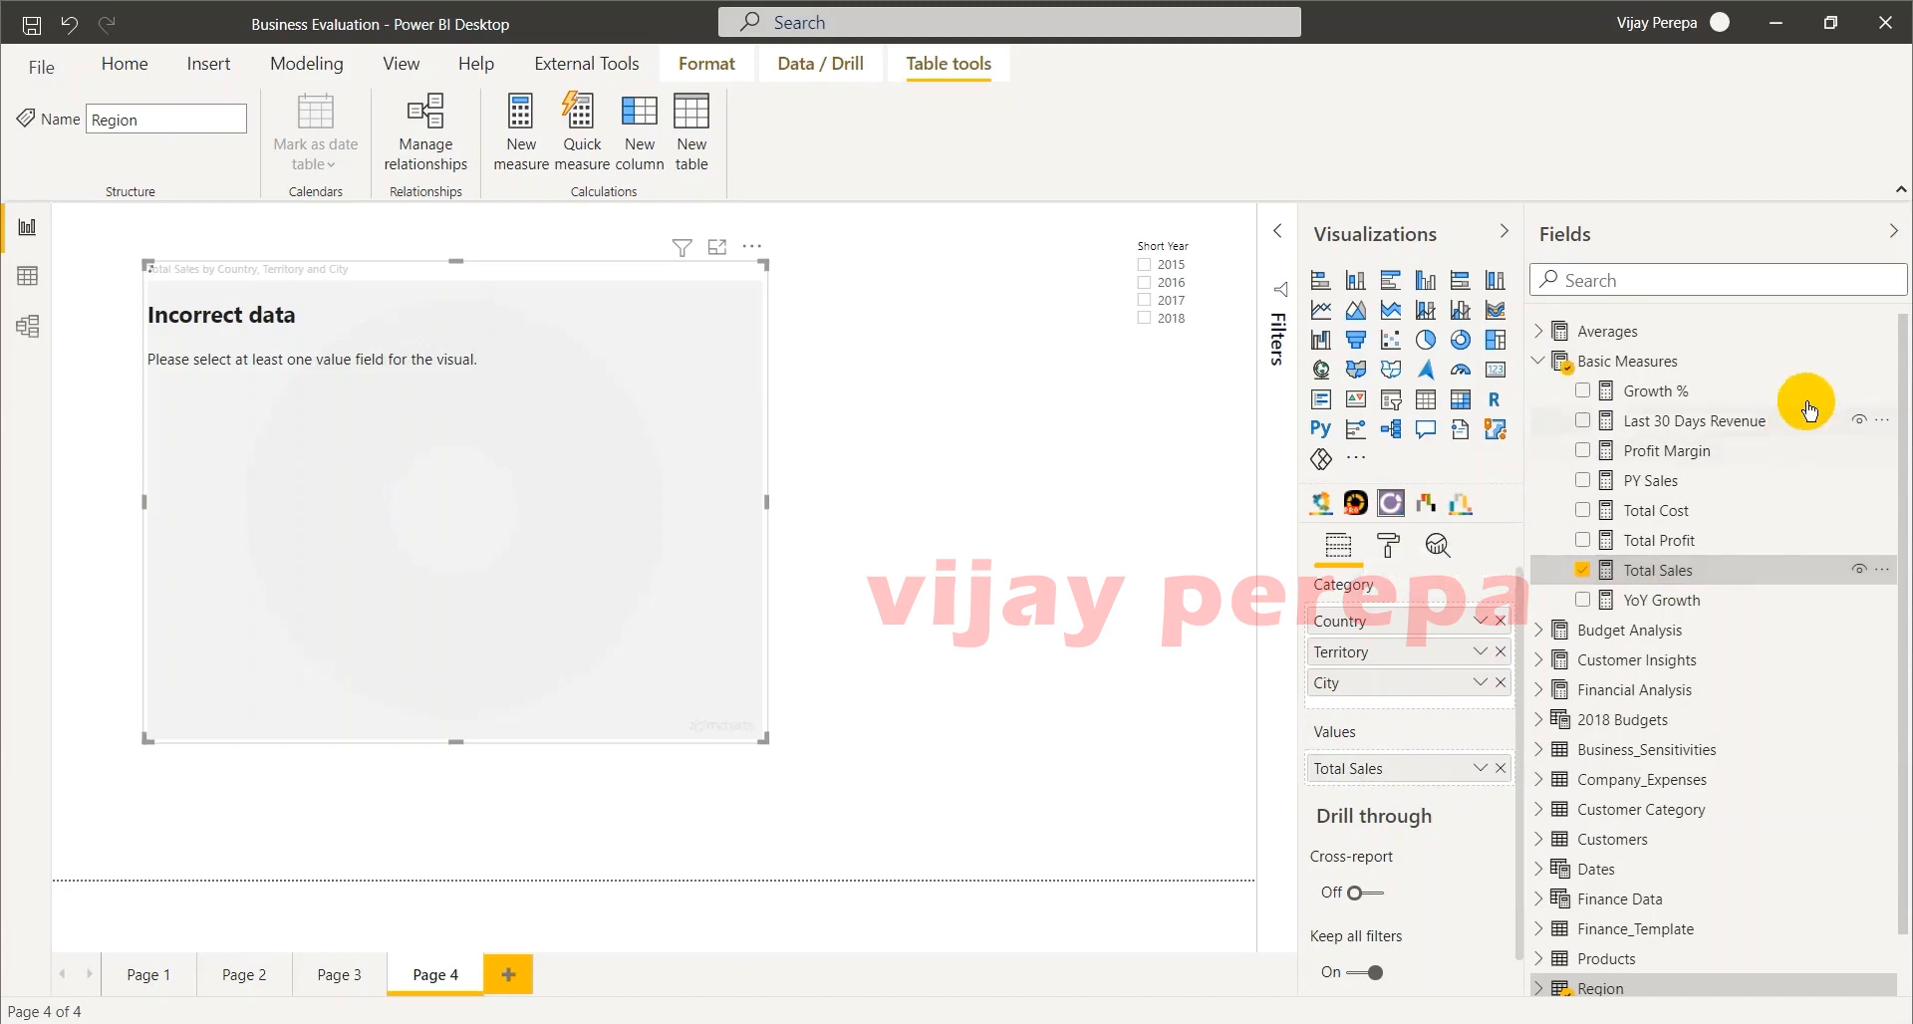
left_click(1893, 231)
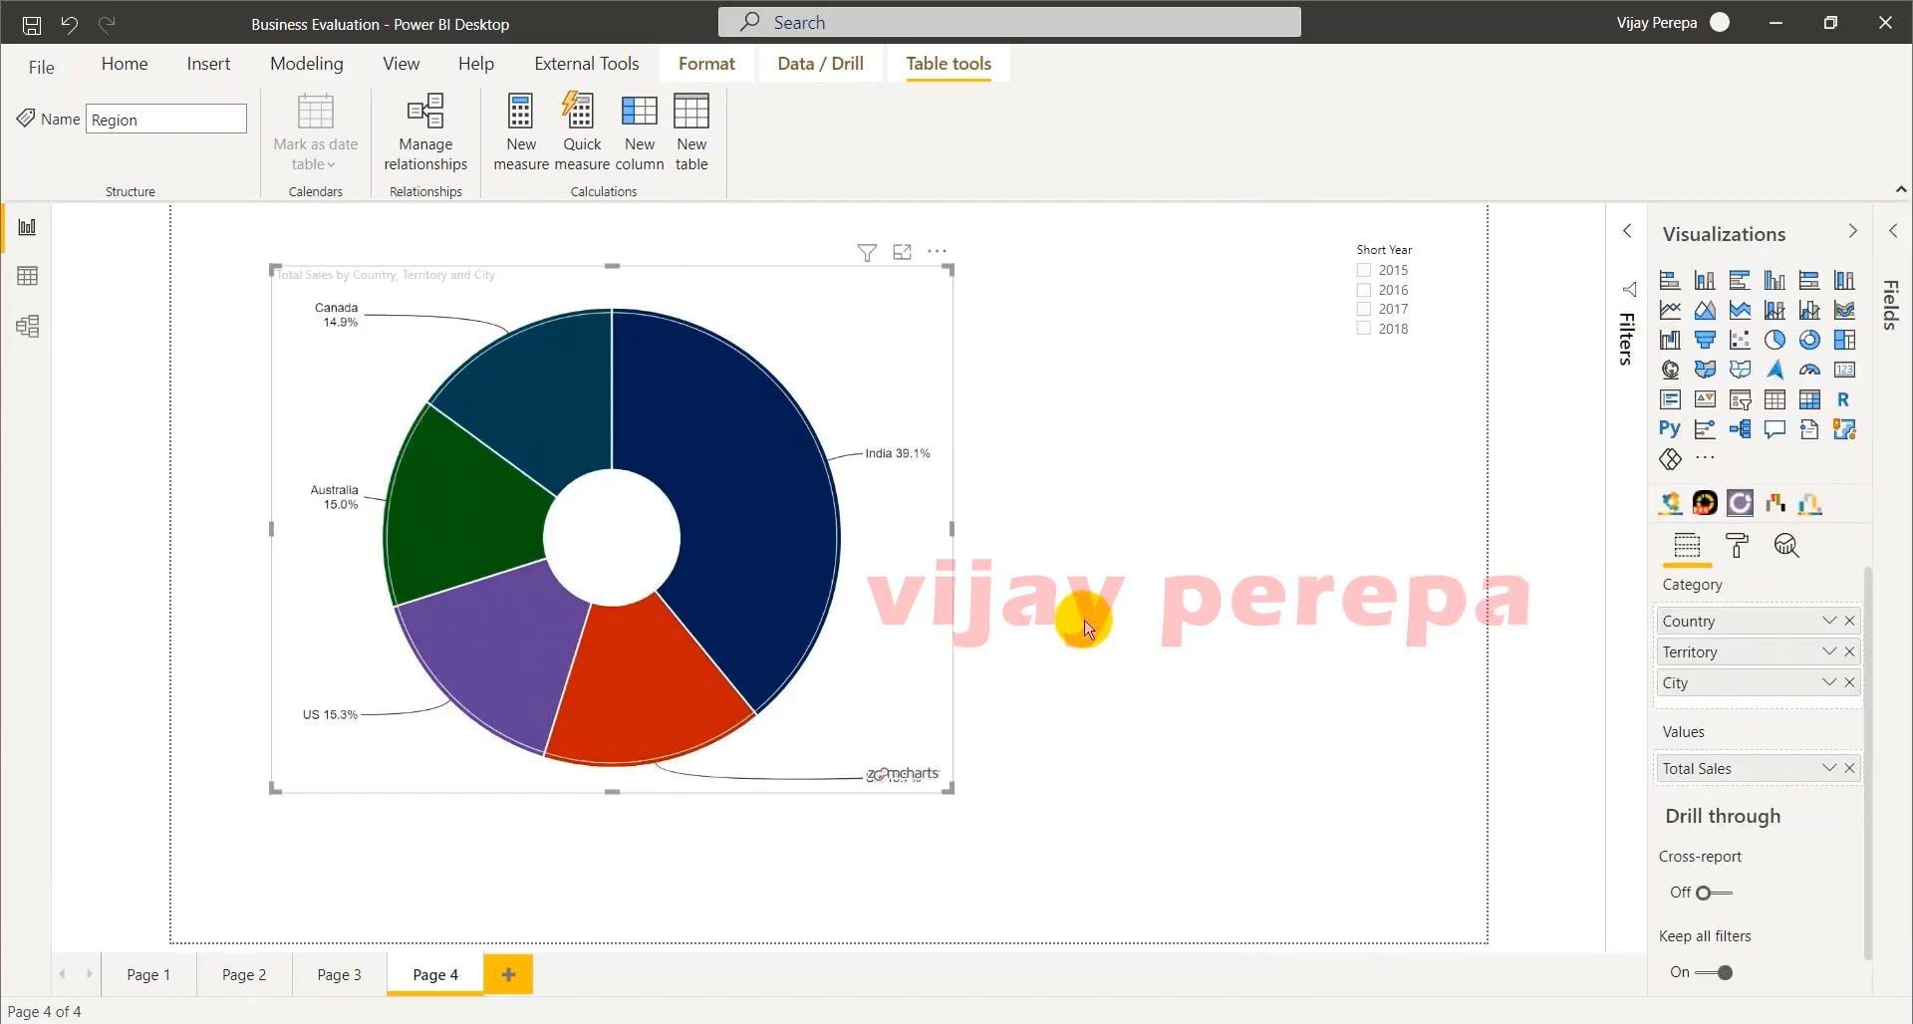
left_click_drag(947, 788, 1171, 902)
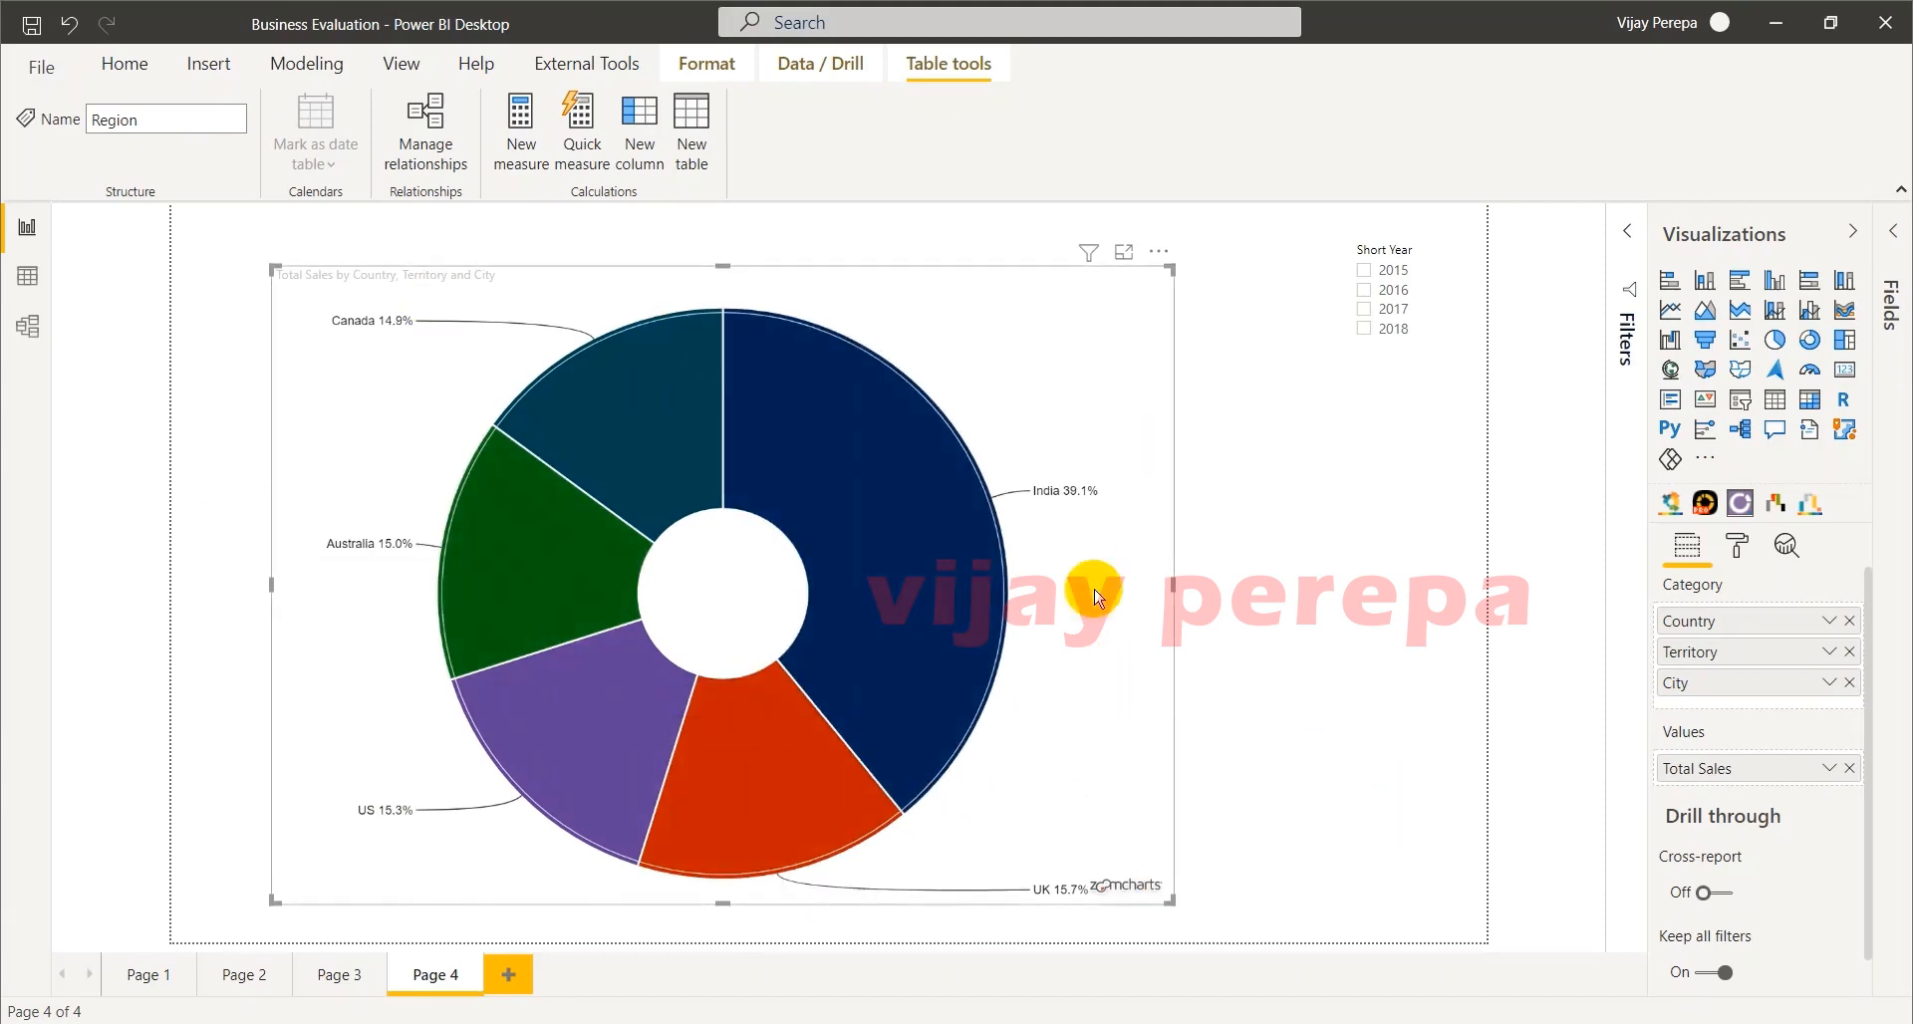
- Drill down the donut from India to the cities of India - North and expand its Others slice
left_click(932, 558)
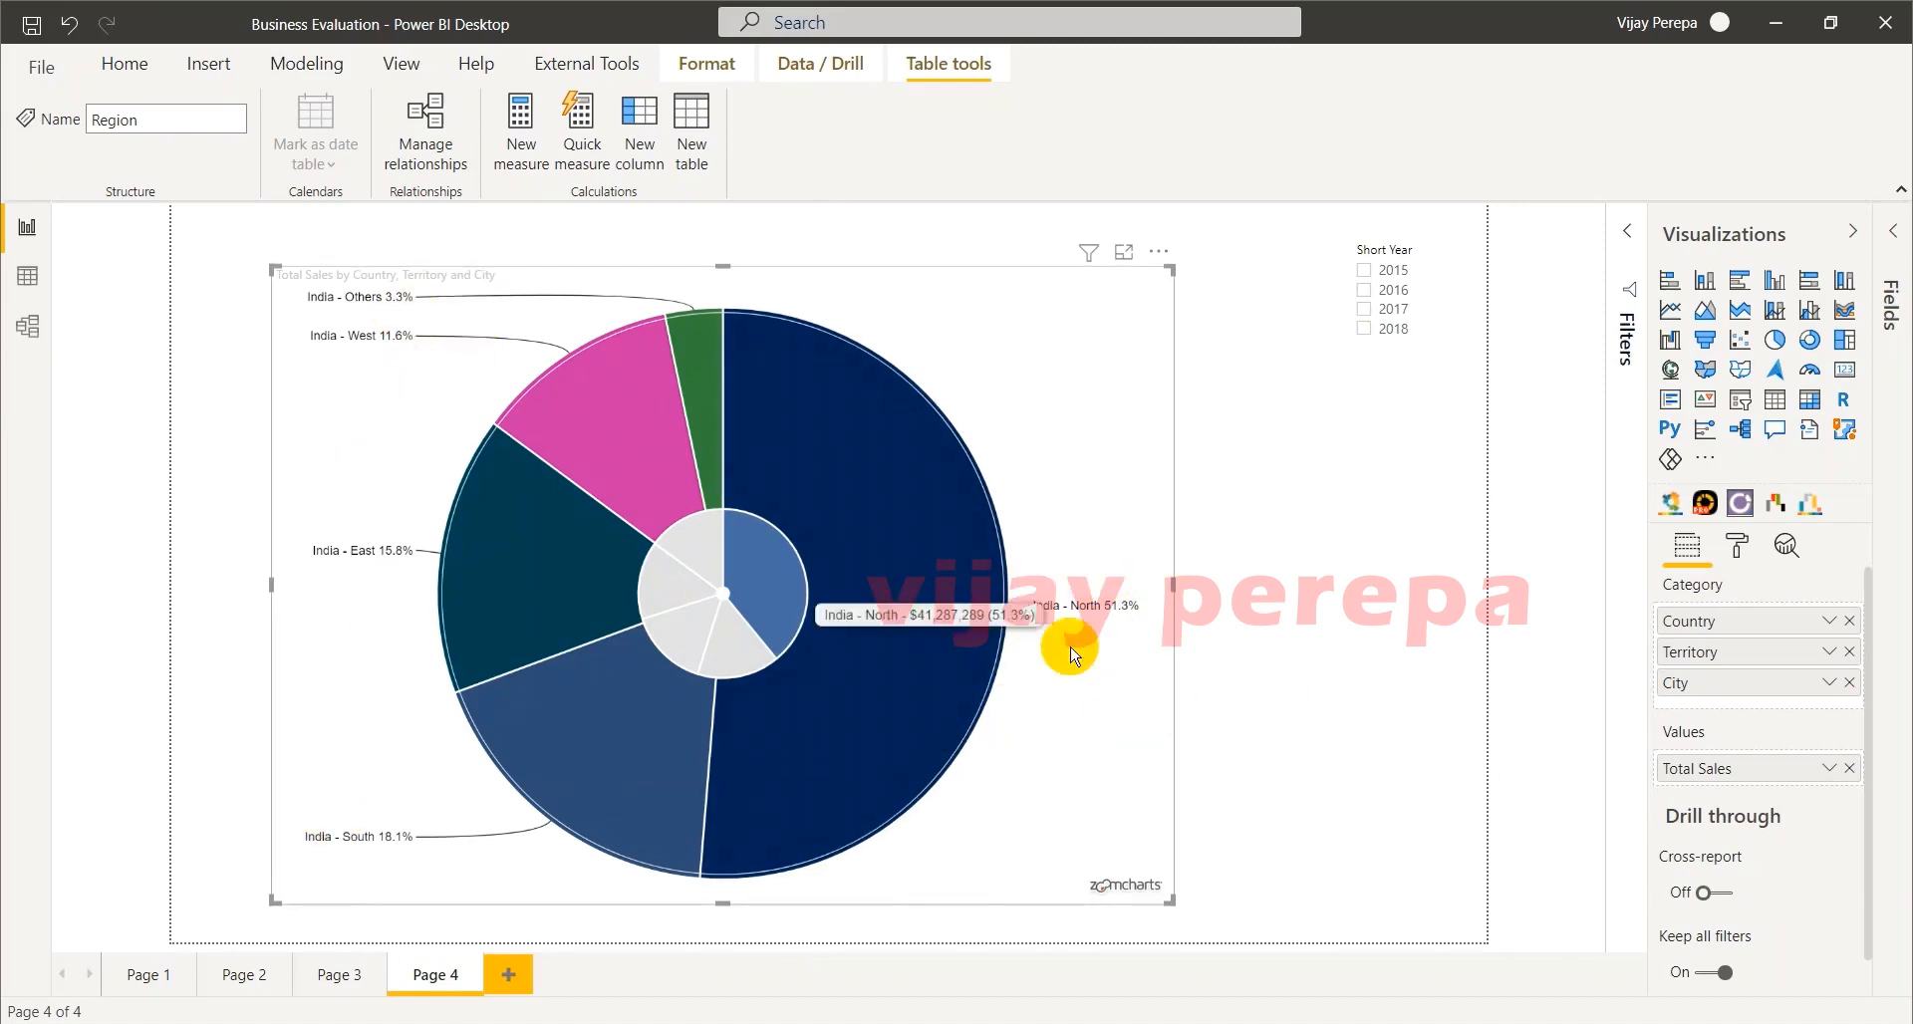
left_click(950, 596)
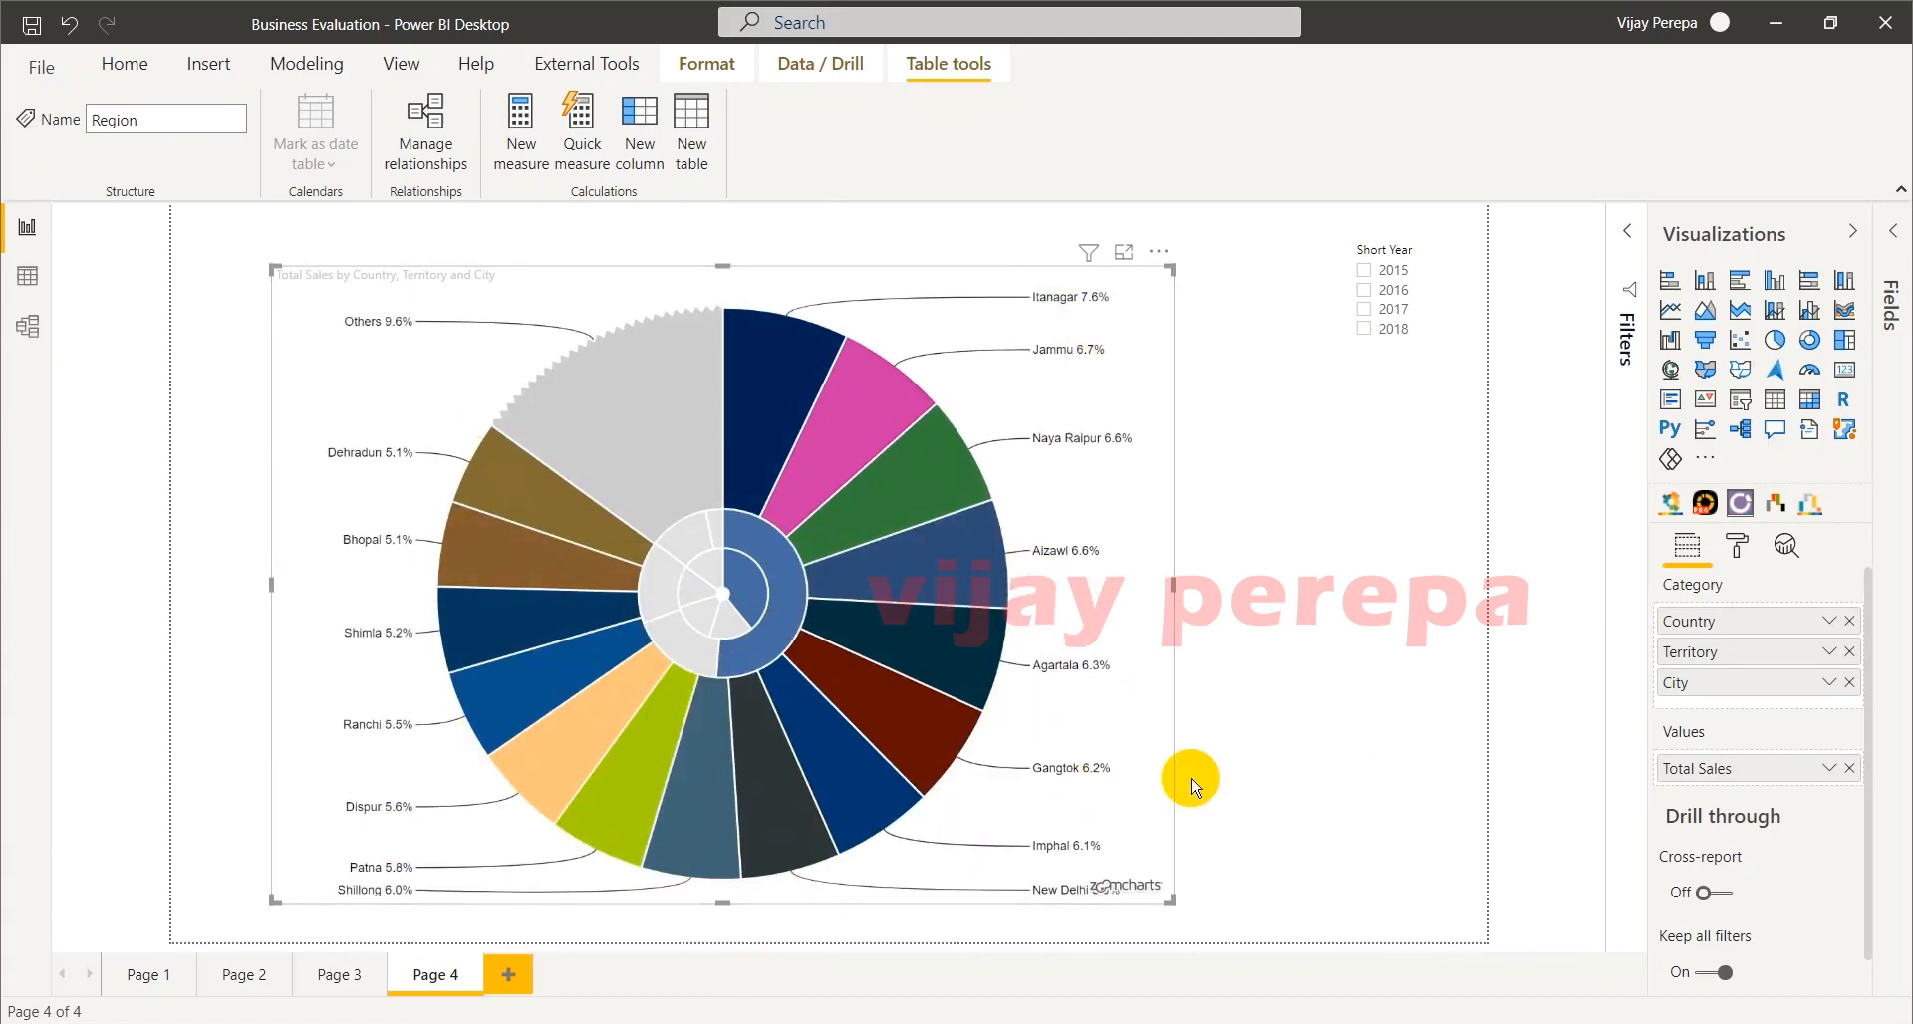
left_click(632, 391)
left_click(639, 364)
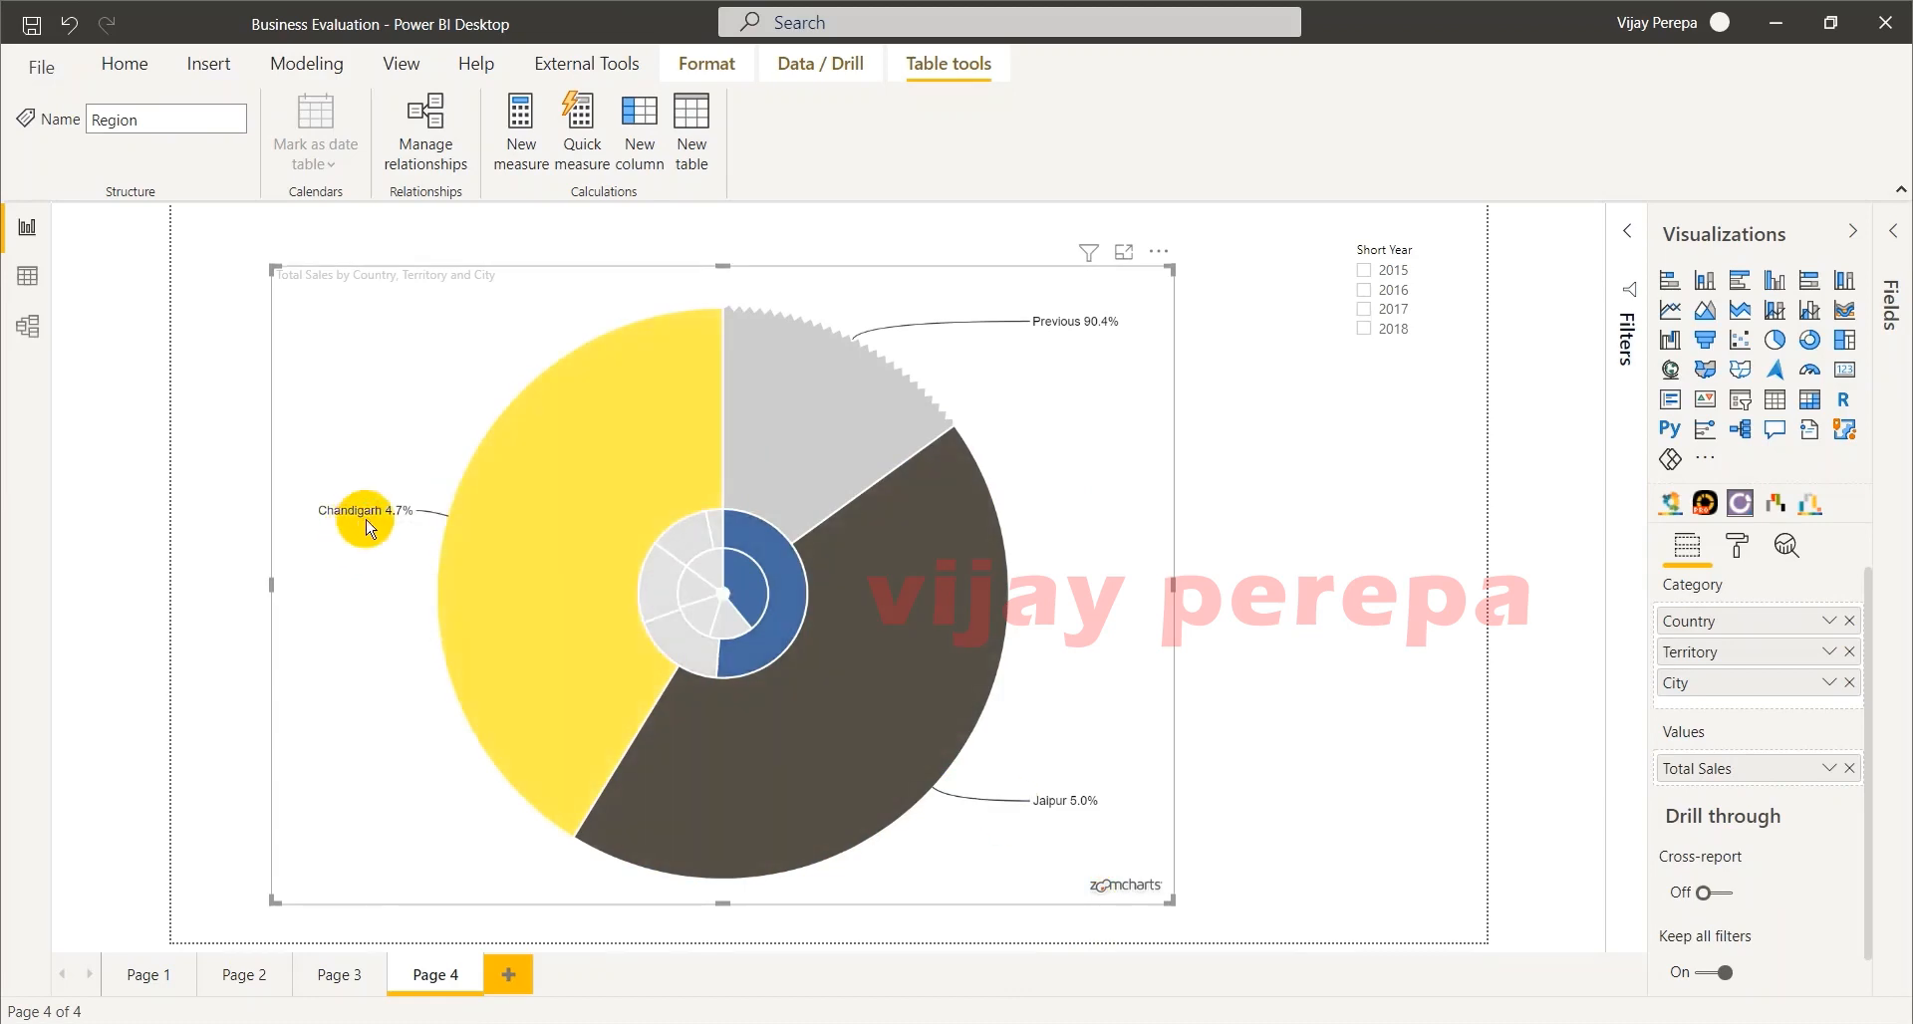
mouse_move(460, 628)
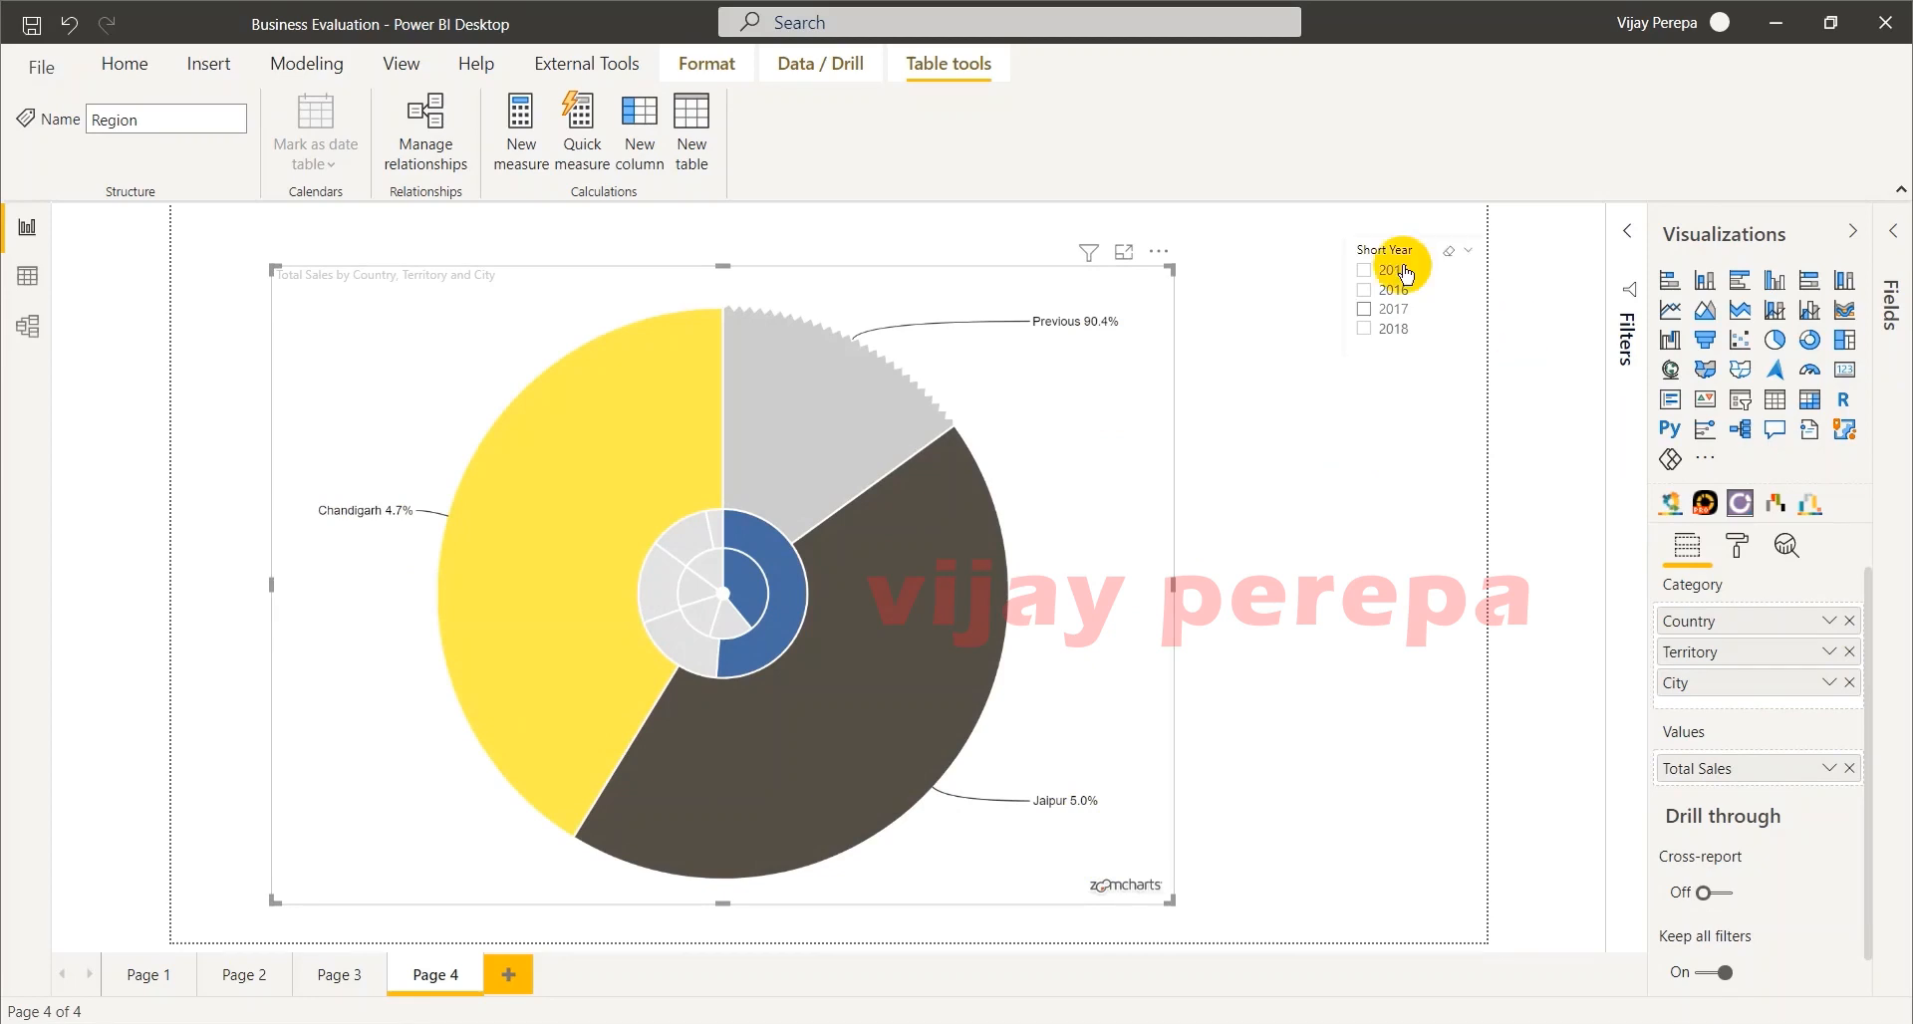
- Go back from the Others slice to the main city list and drill up to the country level
left_click(870, 413)
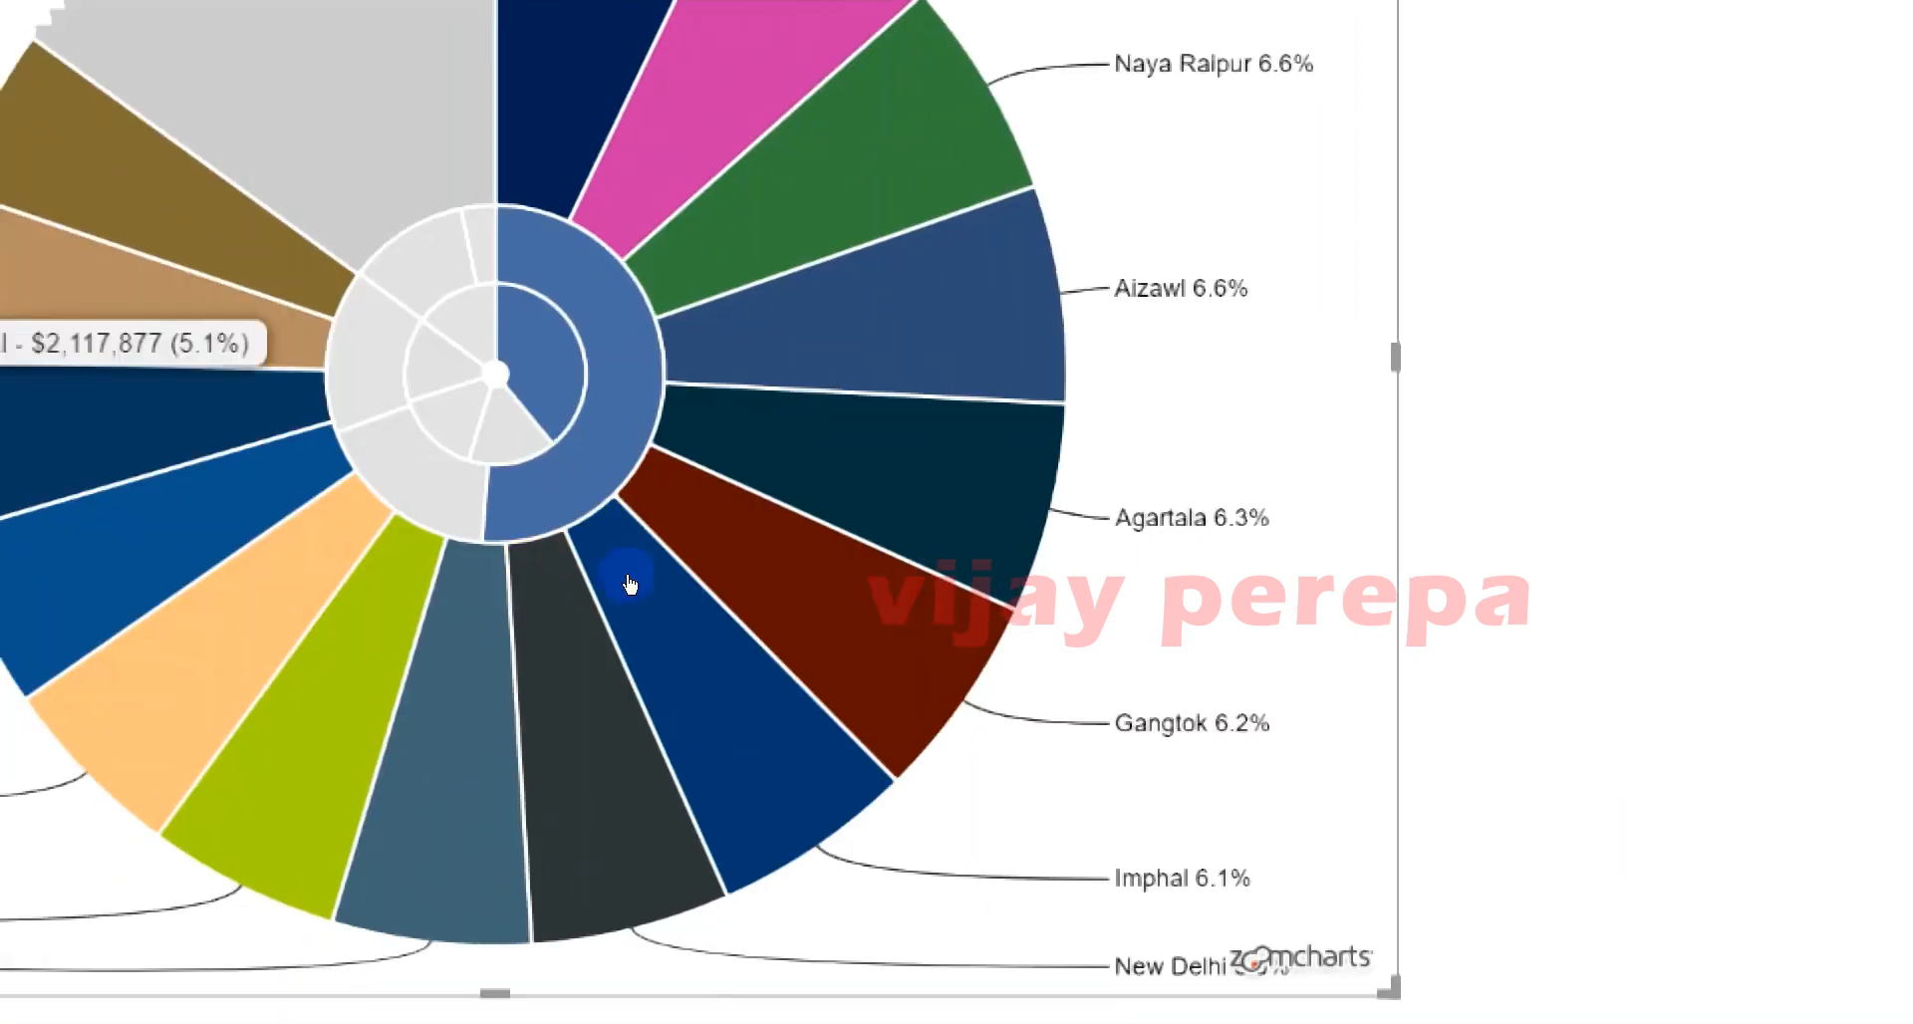
left_click(742, 588)
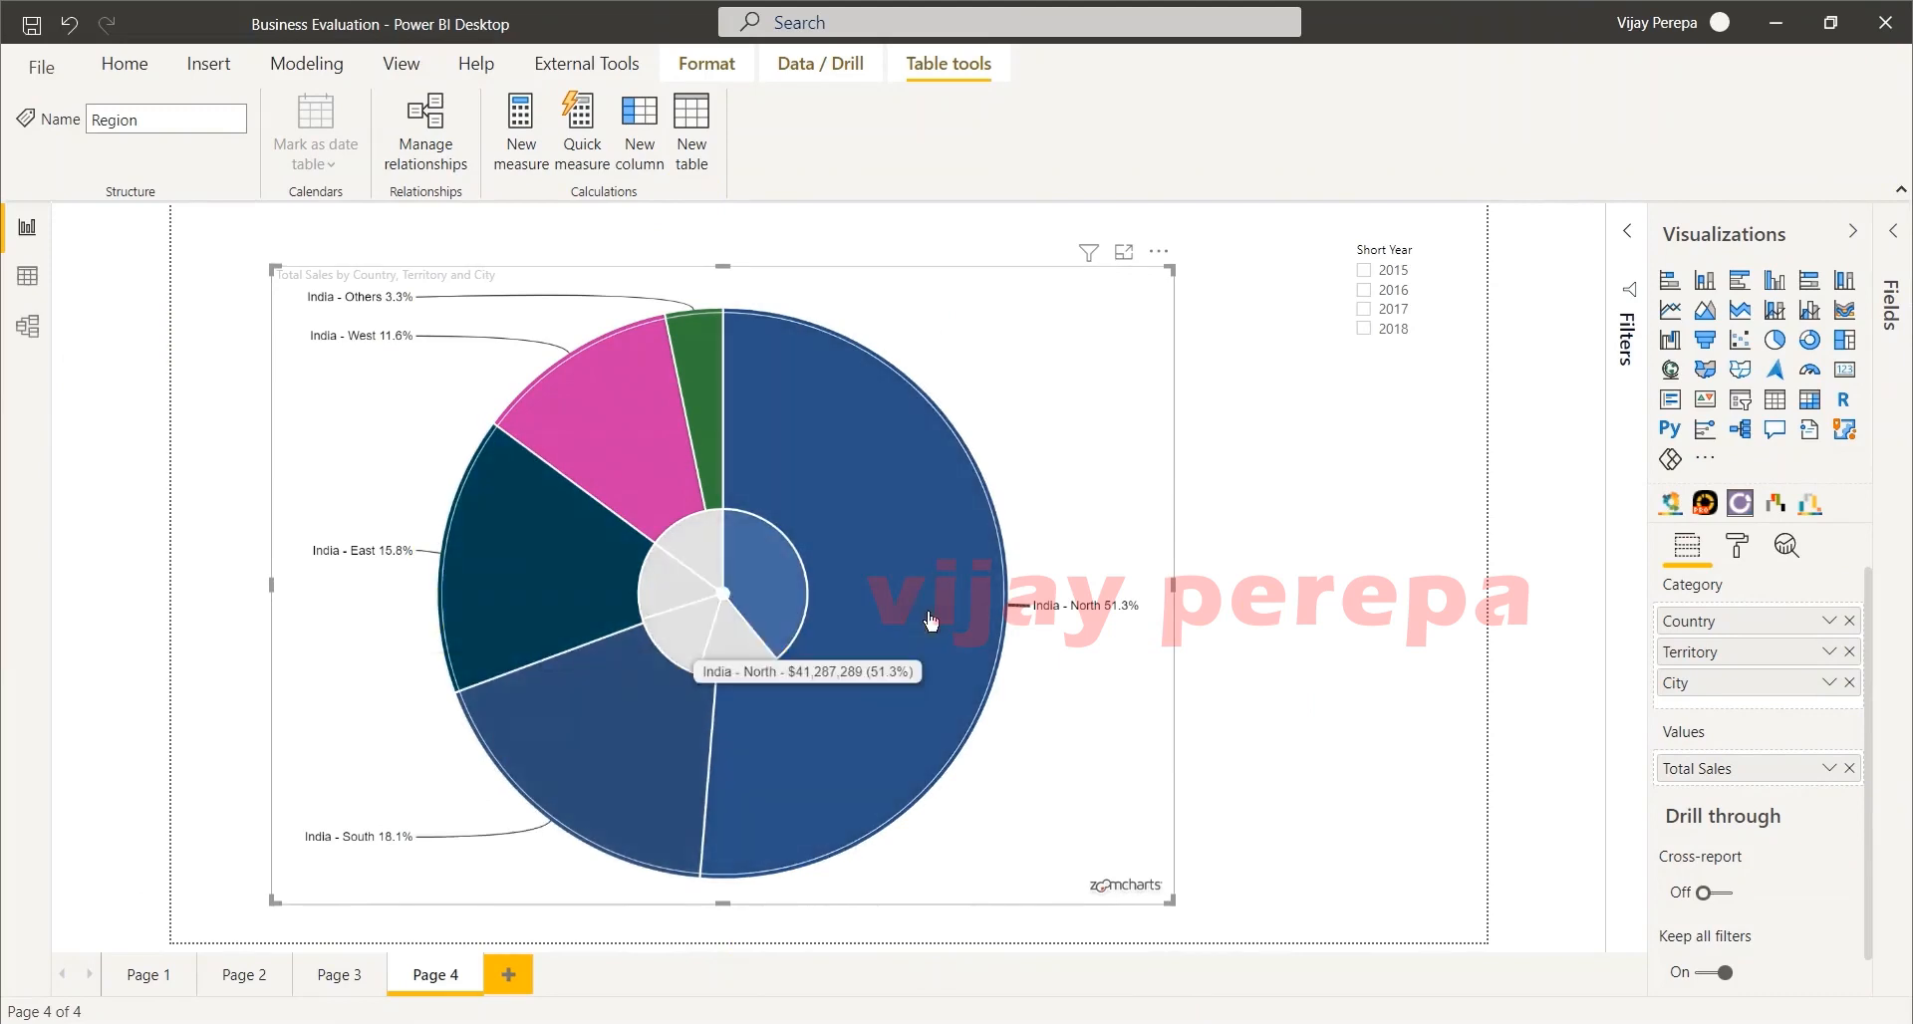
left_click(742, 570)
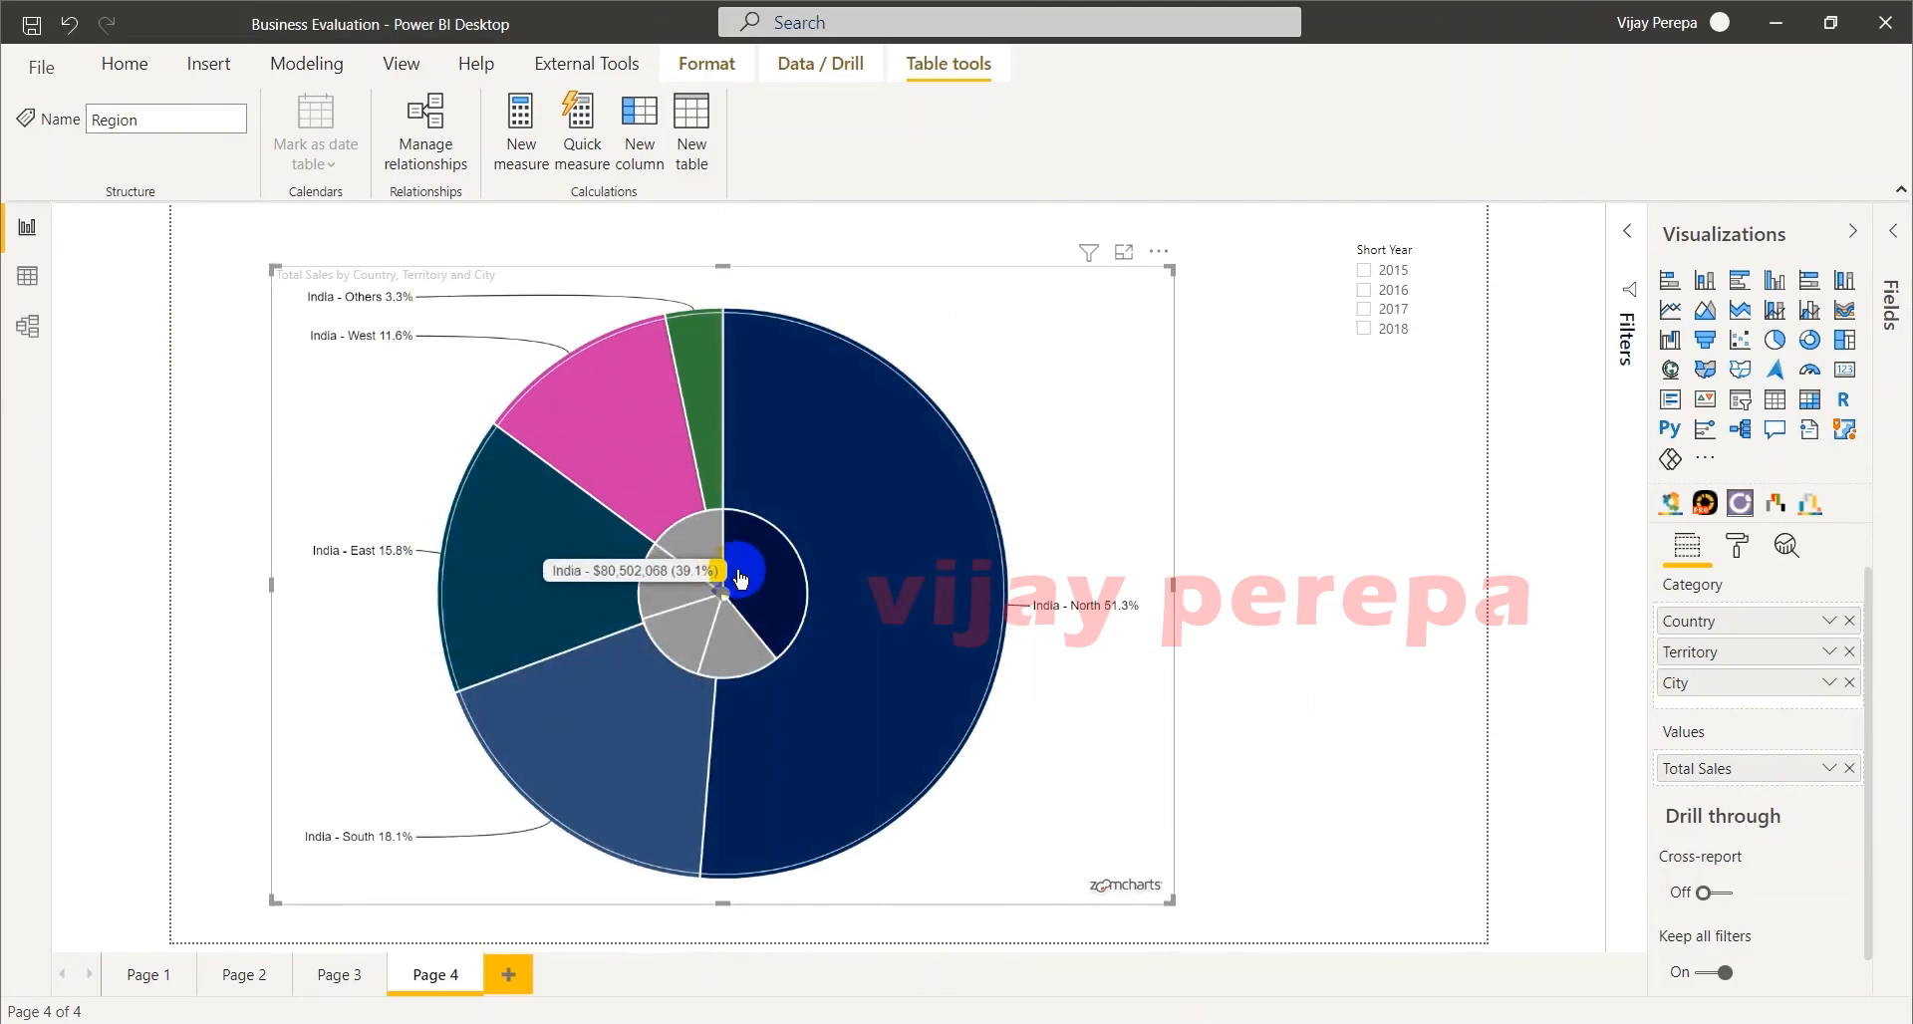
left_click(740, 576)
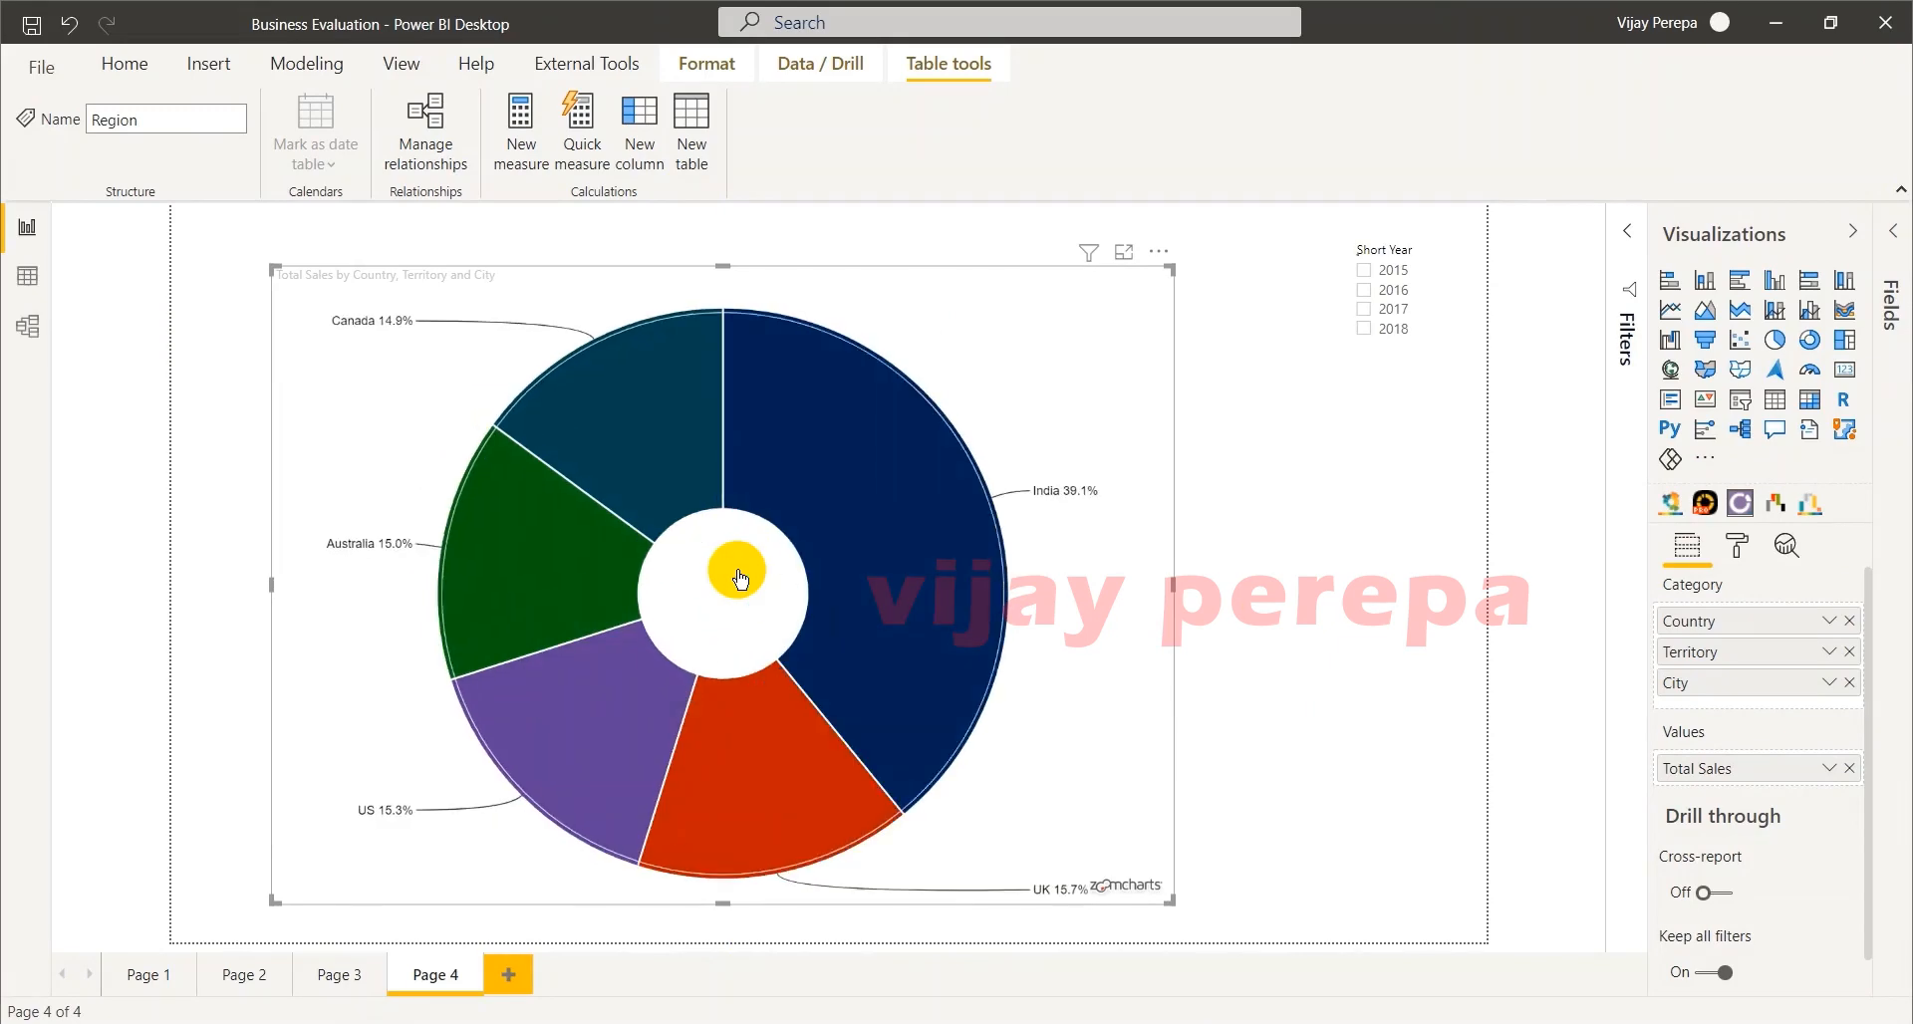